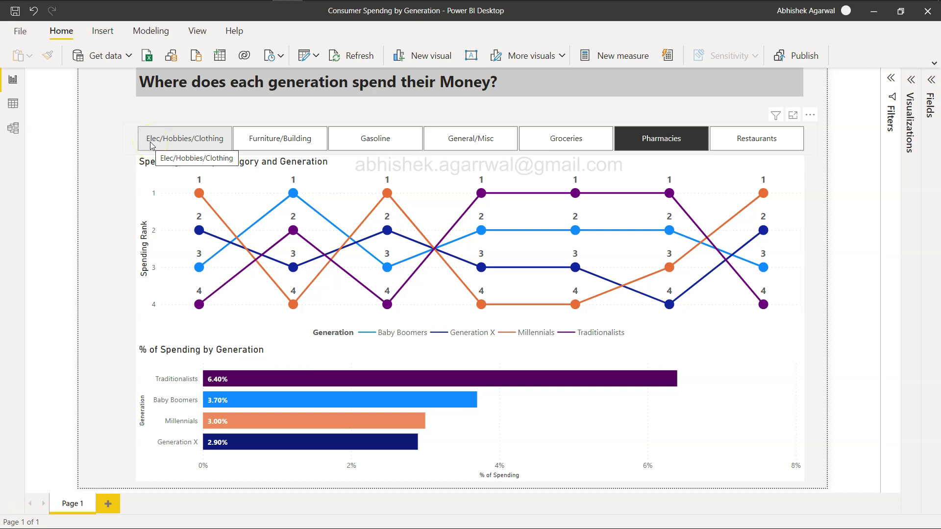
# Clear the Pharmacies category filter in the button slicer, then reapply it.
pyautogui.click(277, 150)
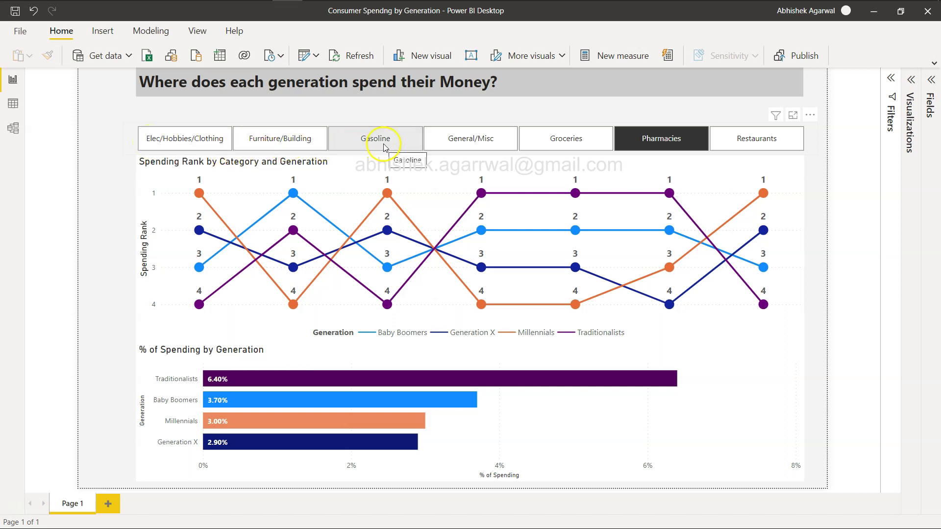
pyautogui.click(480, 151)
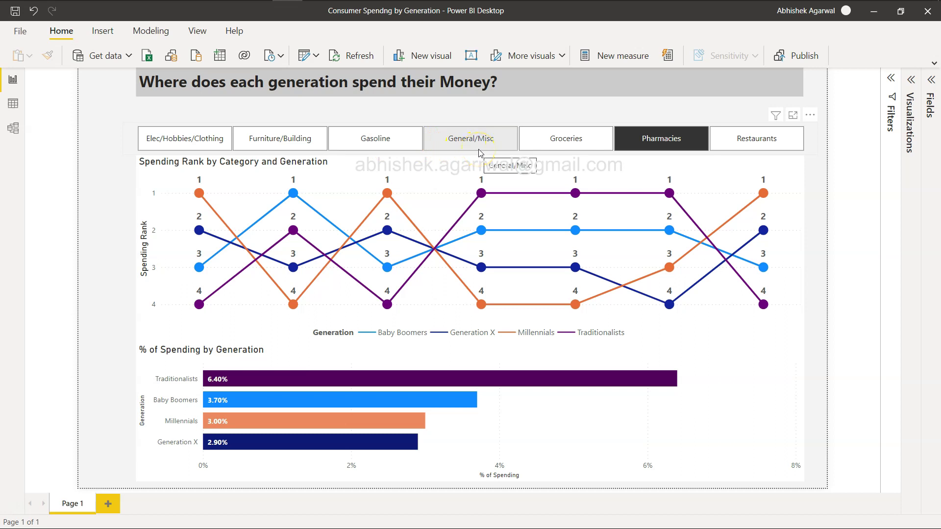
pyautogui.click(635, 139)
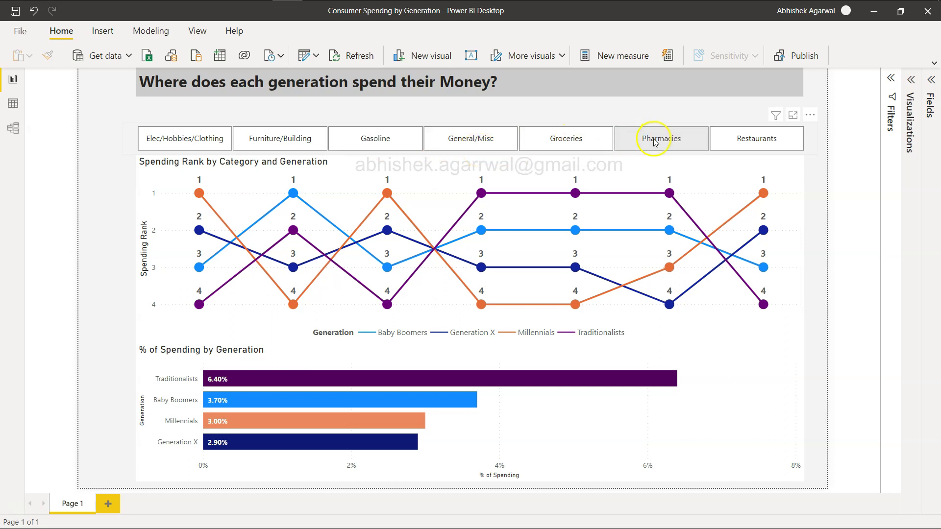
pyautogui.click(656, 142)
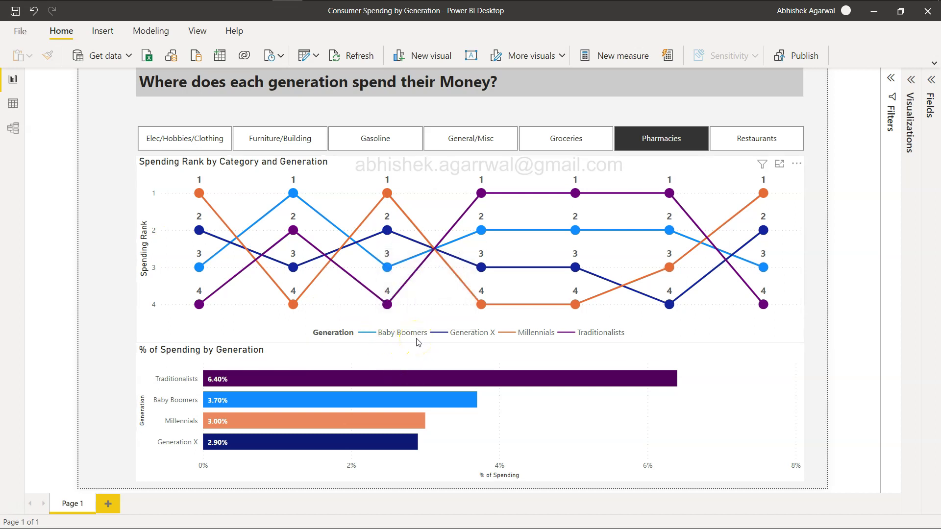
# Explore the Pharmacies-filtered report visuals, checking values across the charts.
pyautogui.click(190, 149)
pyautogui.moveTo(200, 196)
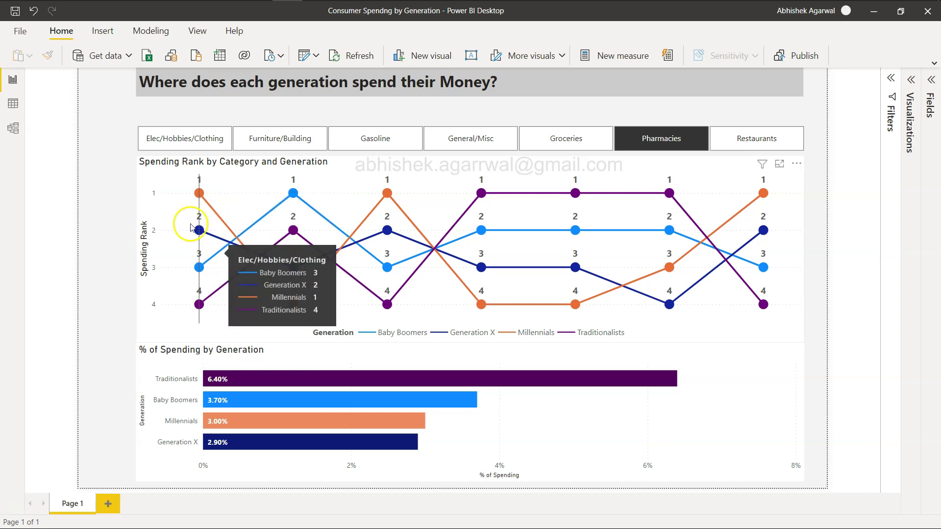
pyautogui.click(197, 170)
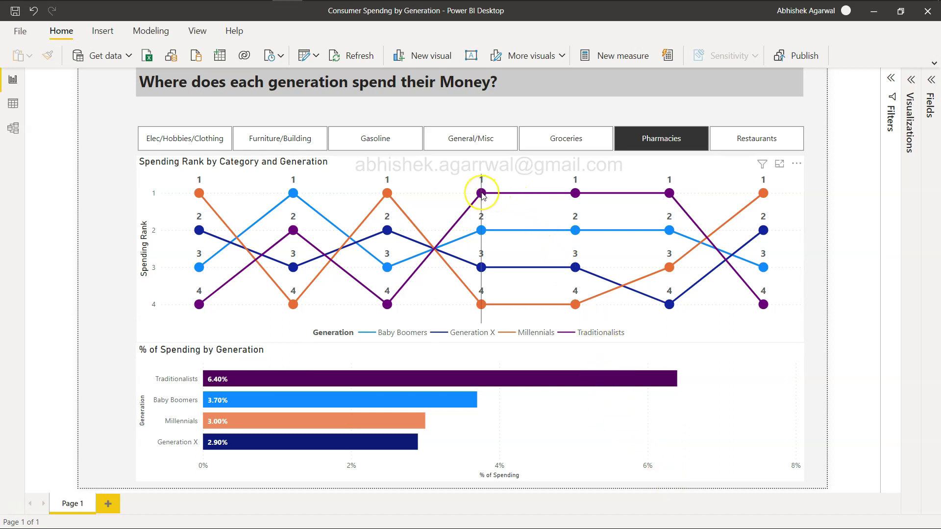
pyautogui.moveTo(483, 195)
pyautogui.moveTo(671, 197)
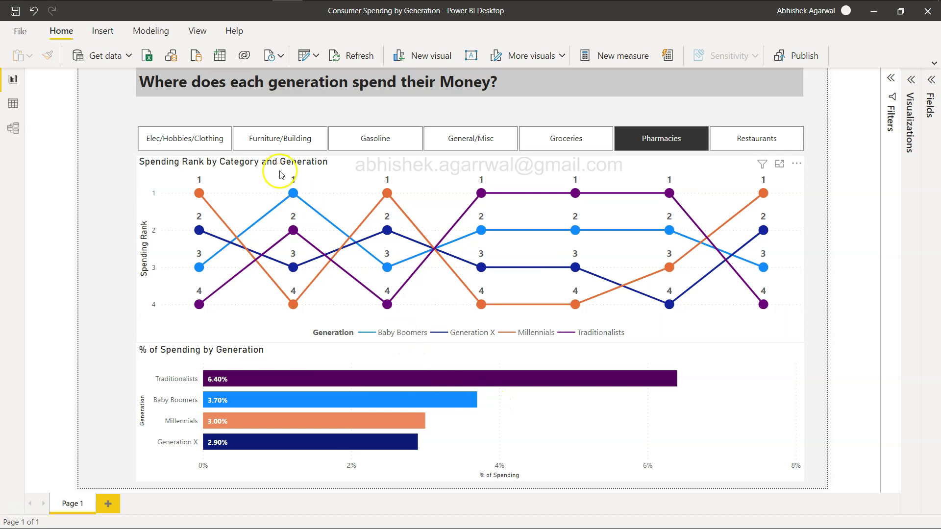
pyautogui.moveTo(292, 197)
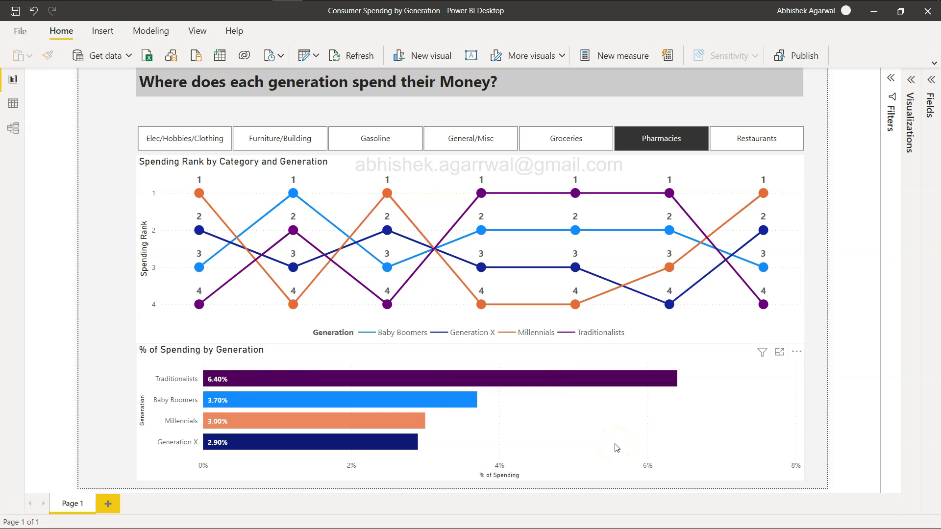
pyautogui.click(576, 436)
# In the tutorials spreadsheet, browse the Feature Explainer list from the top down to row 200.
pyautogui.hotkey('alt', 'Tab')
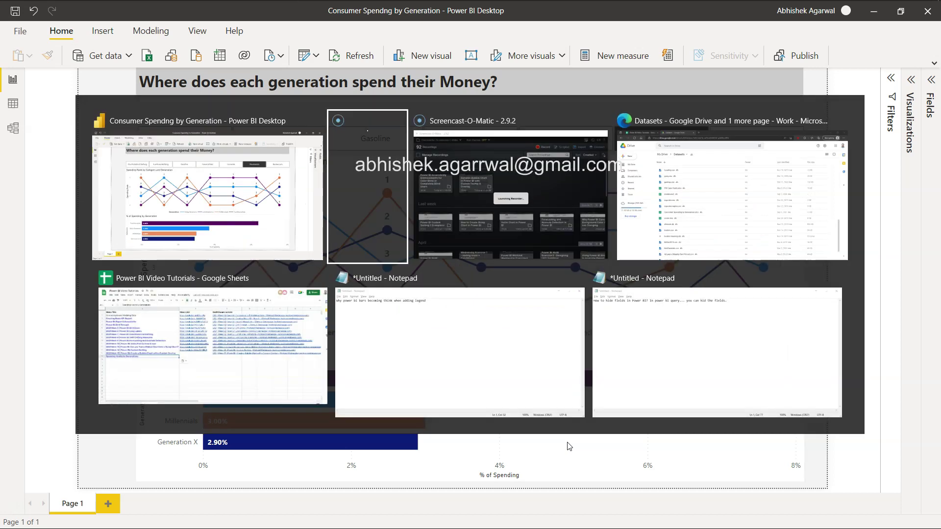
pyautogui.hotkey('alt', 'Tab')
pyautogui.hotkey('alt', 'Tab')
pyautogui.hotkey('alt', 'Tab')
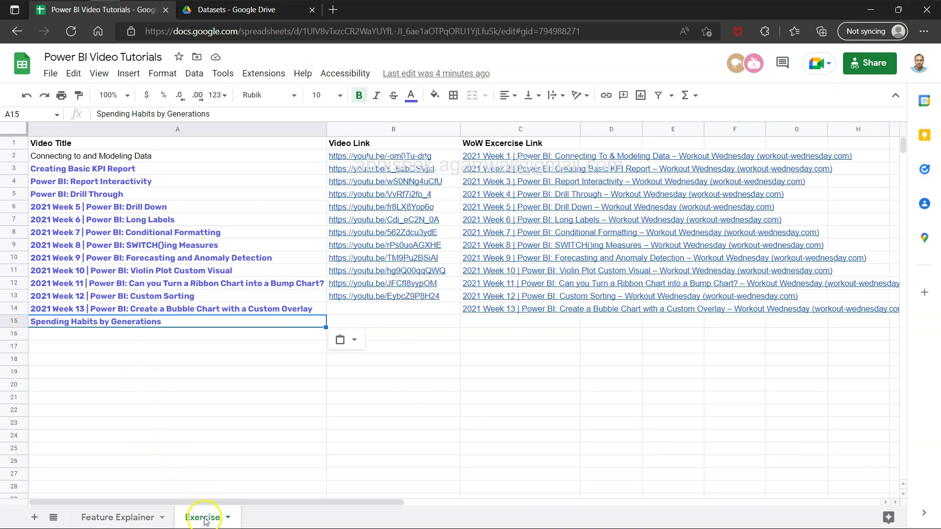
pyautogui.click(146, 518)
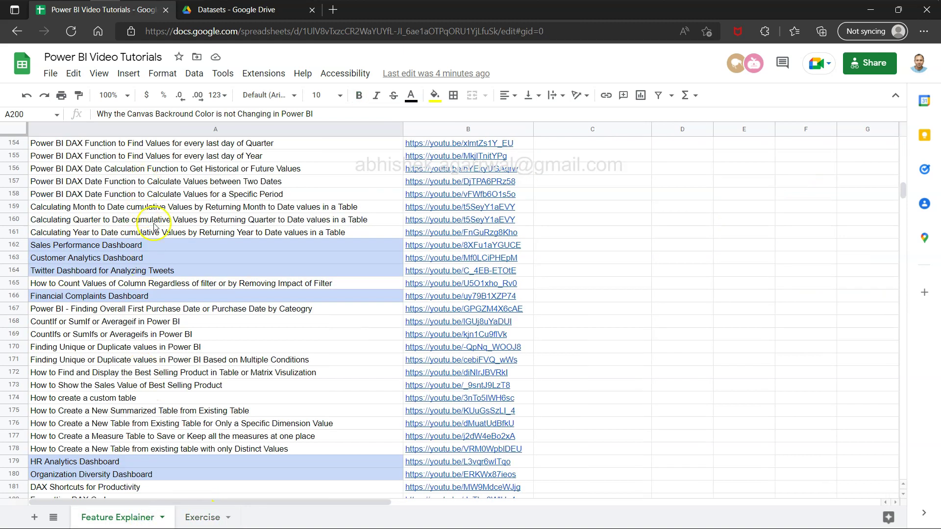
pyautogui.hotkey('ctrl', 'Home')
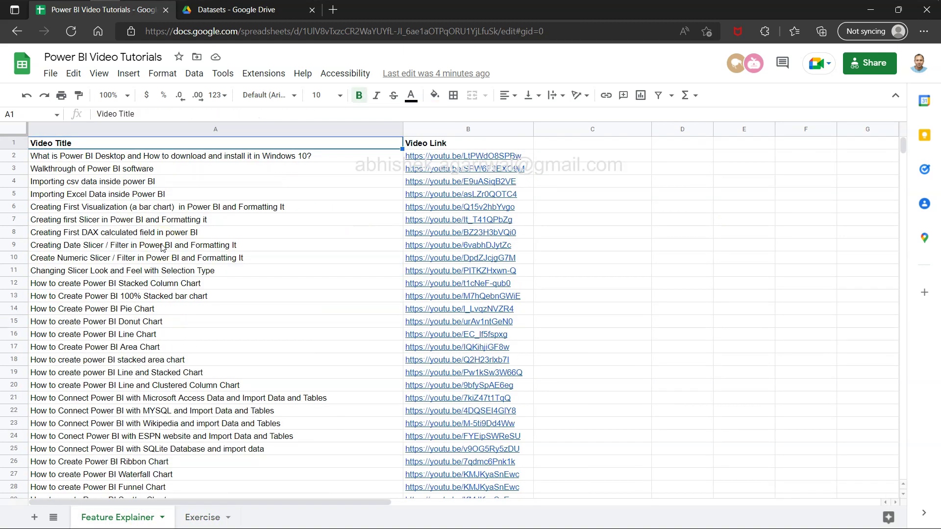
pyautogui.hotkey('ctrl', 'Down')
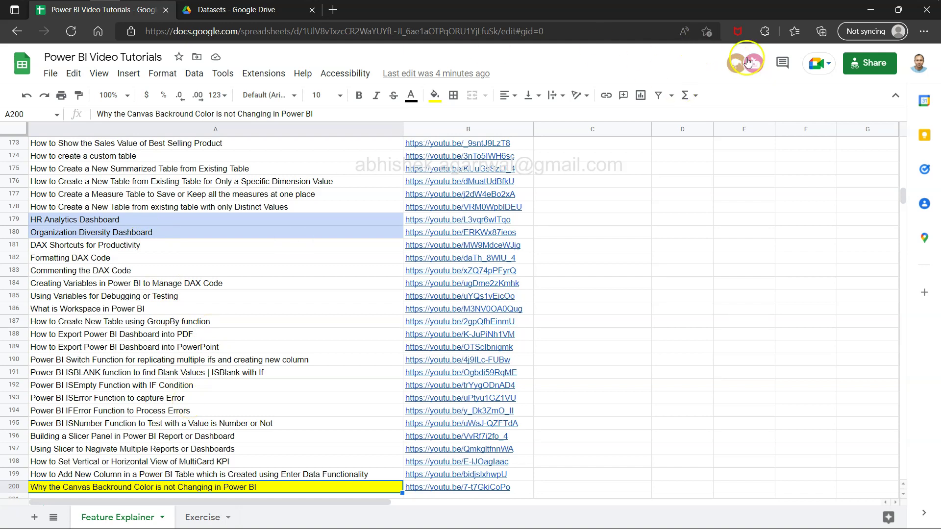
# On the Exercise sheet, select the Week 13 bubble chart and Spending Habits by Generations entries.
pyautogui.click(206, 521)
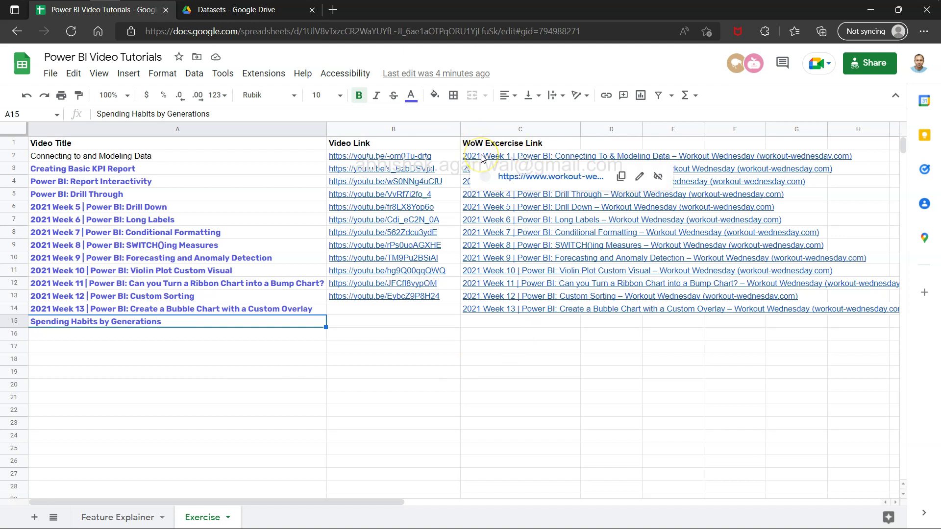
pyautogui.click(105, 312)
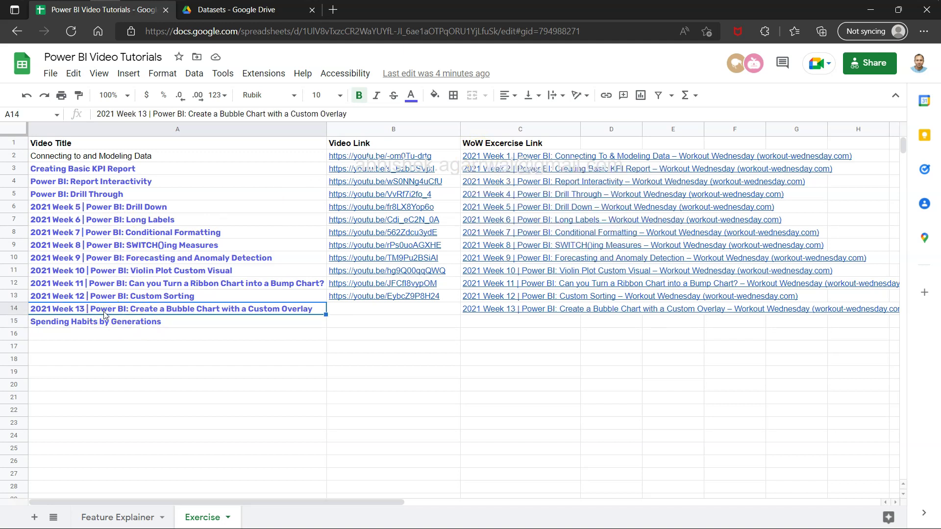
pyautogui.click(120, 323)
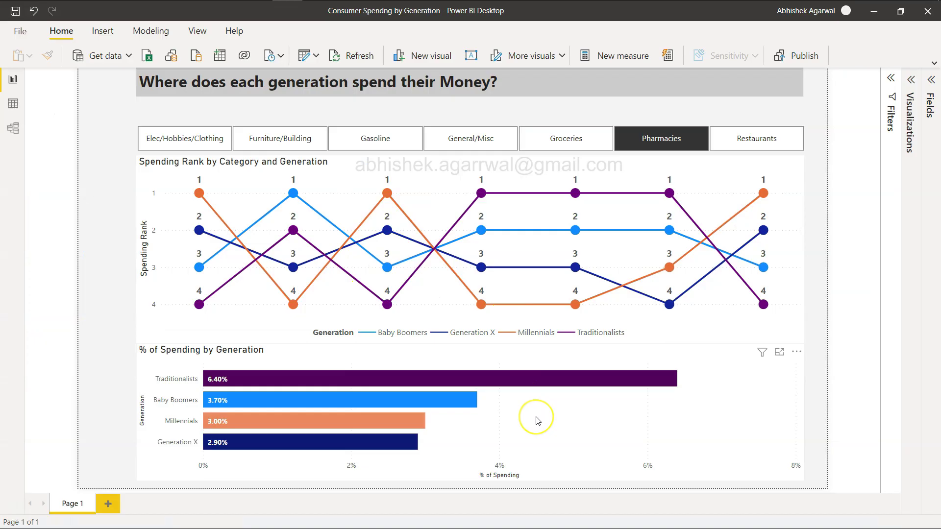
# Compare the spreadsheet with the Power BI report, ending back on the spreadsheet.
pyautogui.hotkey('alt', 'Tab')
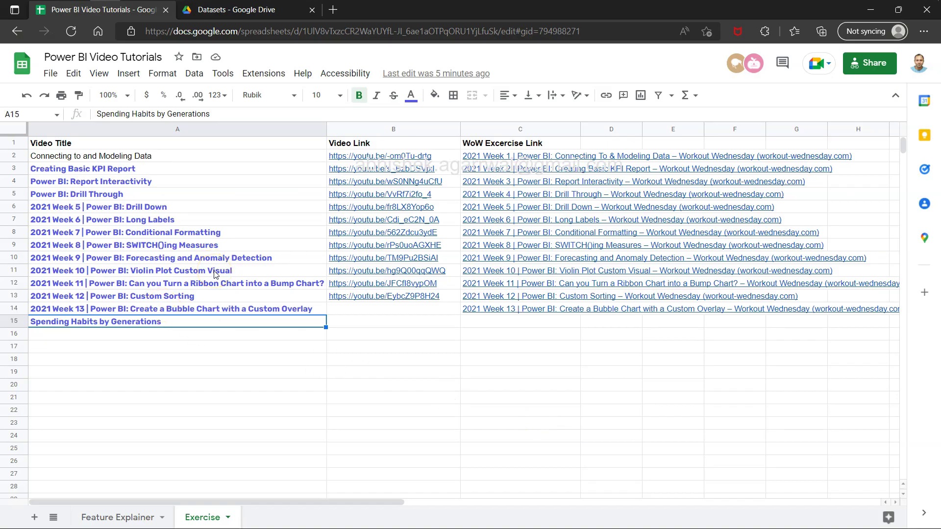
pyautogui.hotkey('alt', 'Tab')
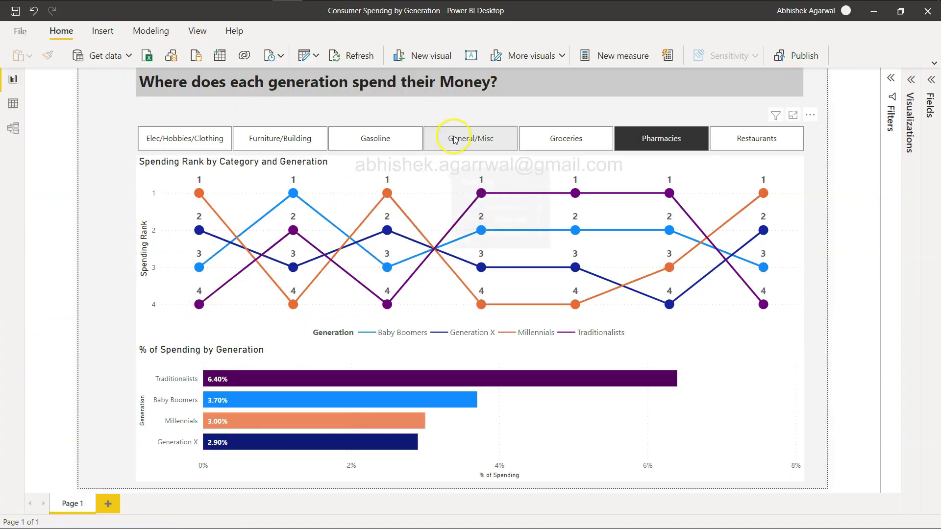
pyautogui.hotkey('alt', 'Tab')
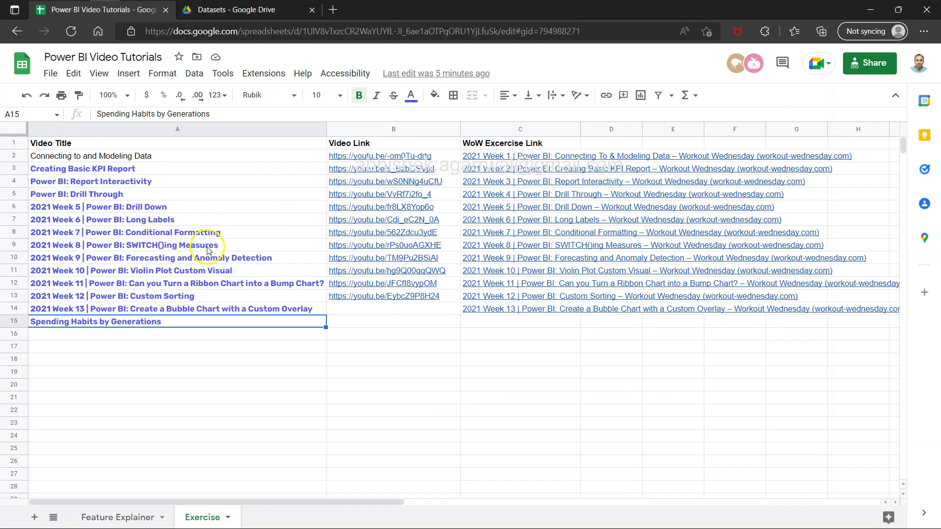
pyautogui.hotkey('alt', 'Tab')
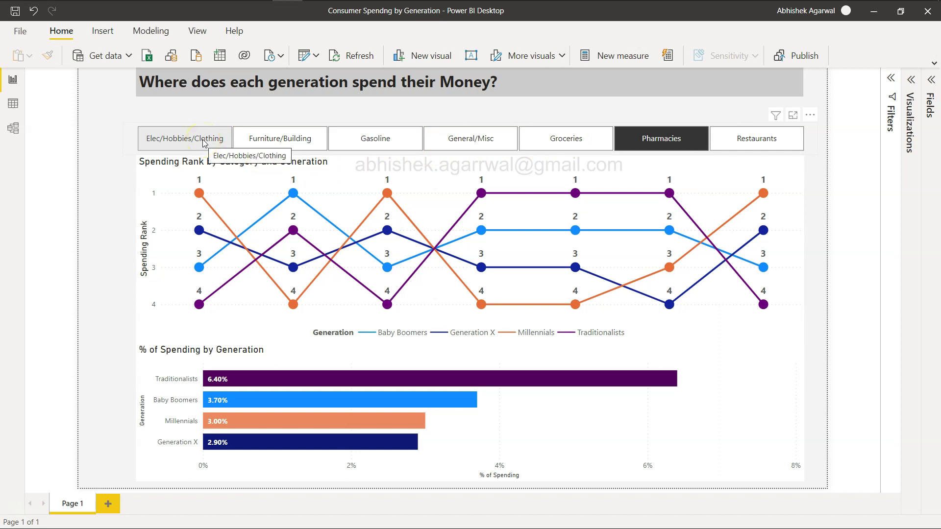
pyautogui.hotkey('alt', 'Tab')
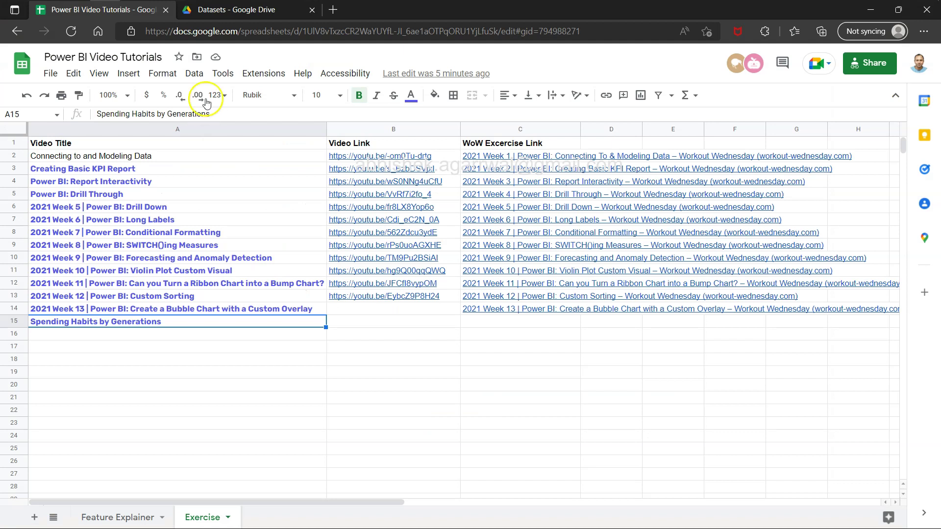
# Browse the Google Drive Datasets folder, then bring up the Windows task switcher.
pyautogui.click(257, 15)
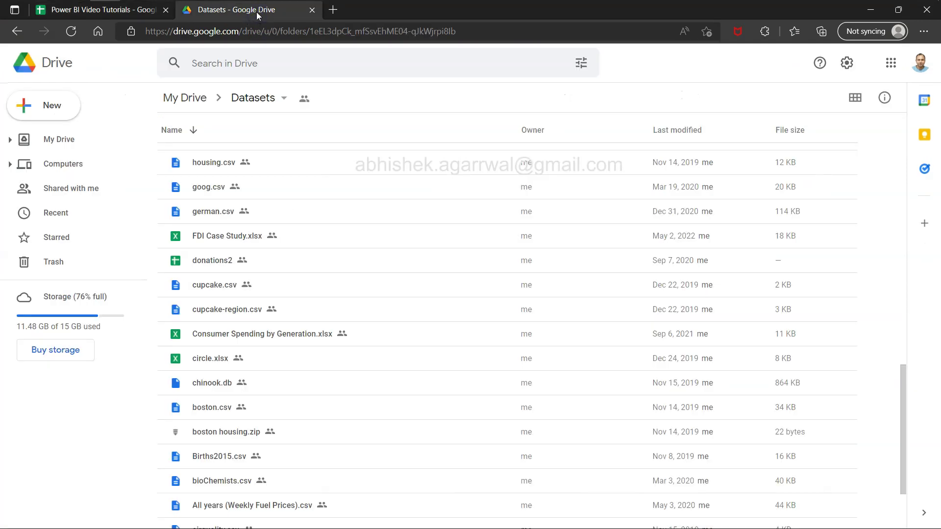
pyautogui.scroll(-3, 314, 311)
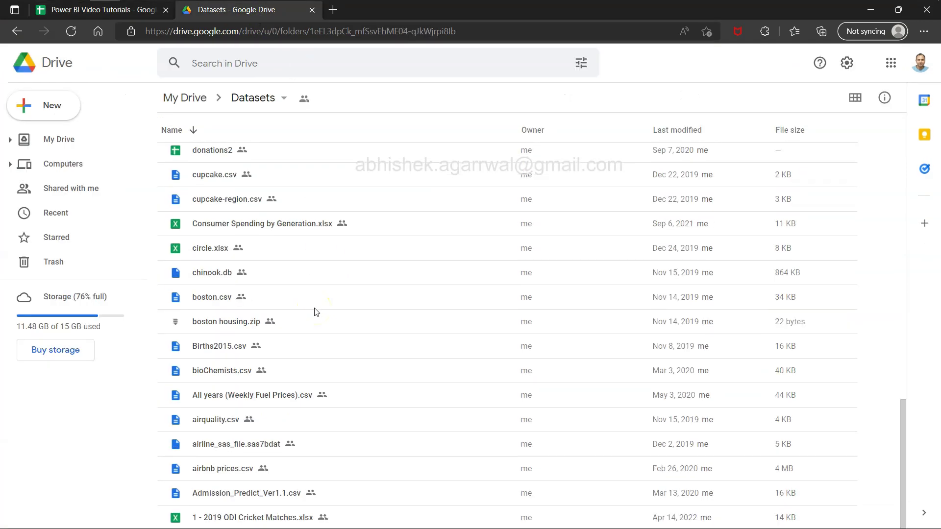
pyautogui.scroll(2, 316, 312)
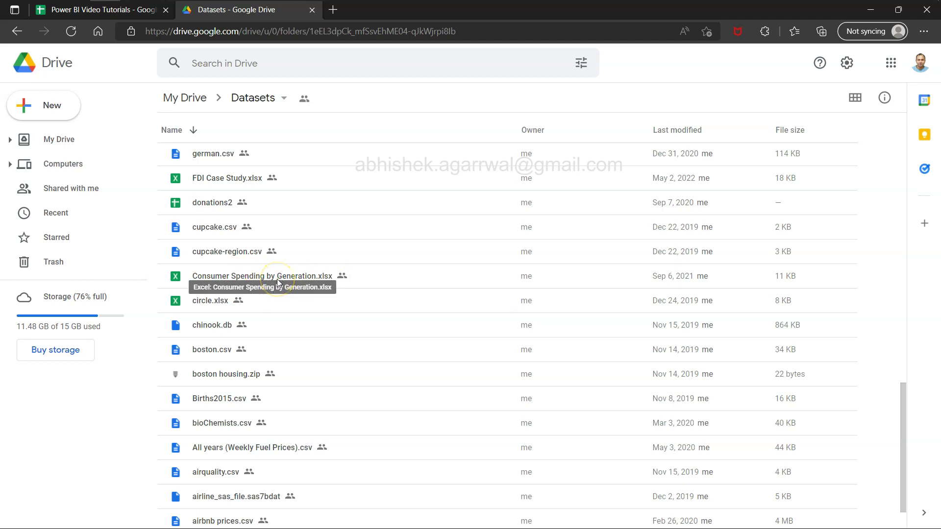
pyautogui.hotkey('alt', 'Tab')
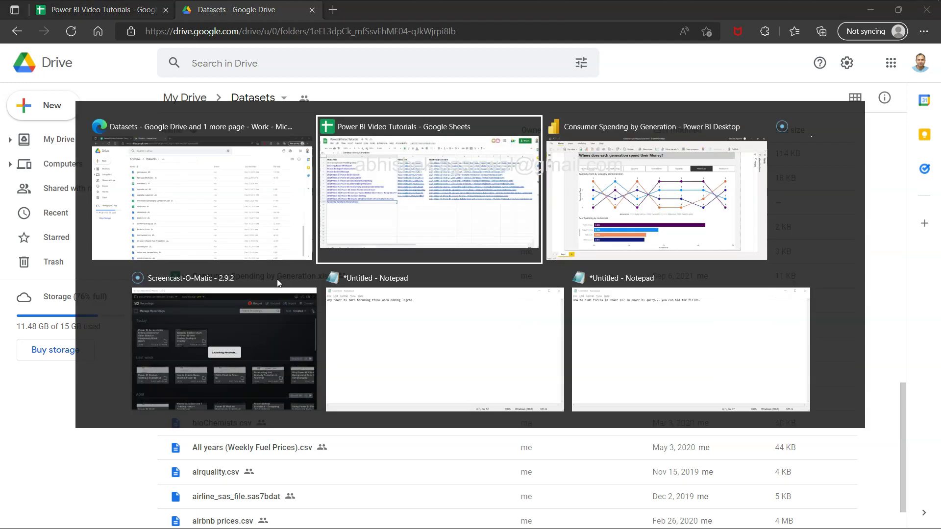
# In Power BI, show Sheet1's fields in the Fields pane and deselect Pharmacies in the slicer.
pyautogui.hotkey('alt', 'Tab')
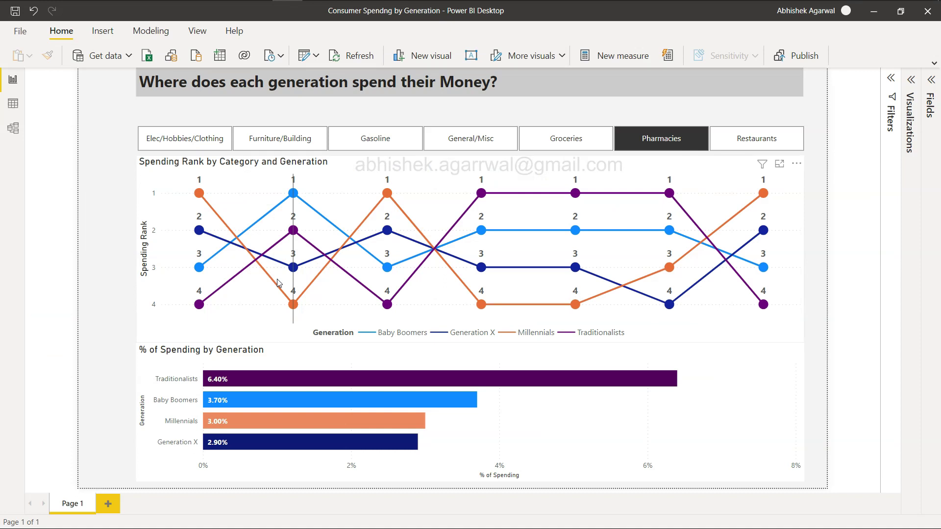
pyautogui.click(933, 84)
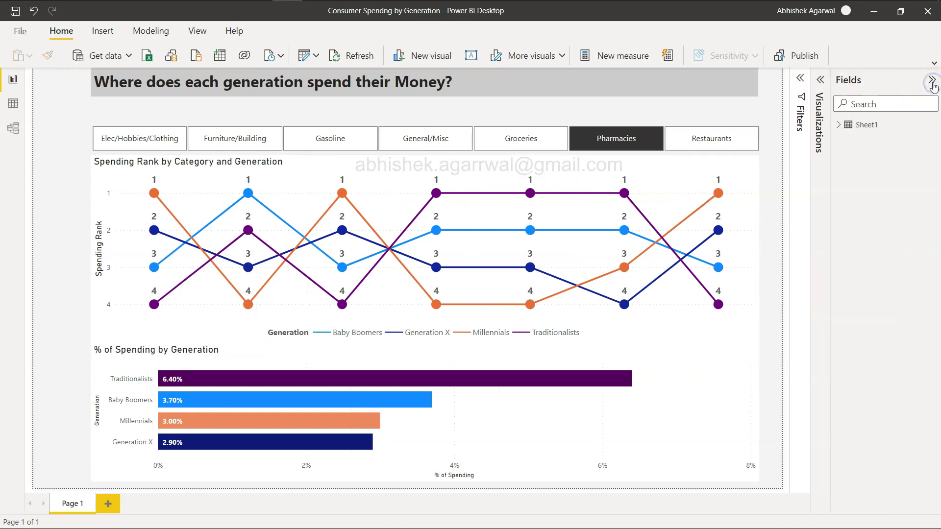
pyautogui.click(839, 125)
pyautogui.moveTo(865, 129)
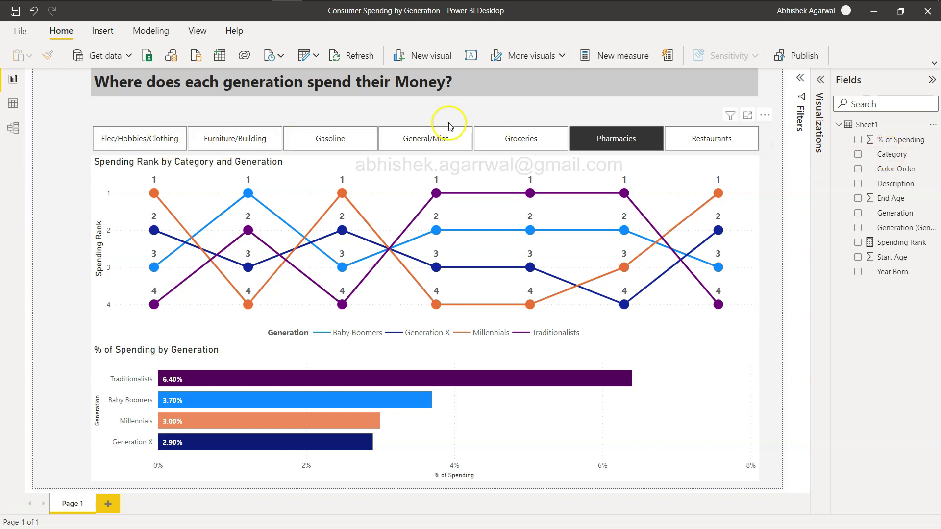
pyautogui.click(614, 139)
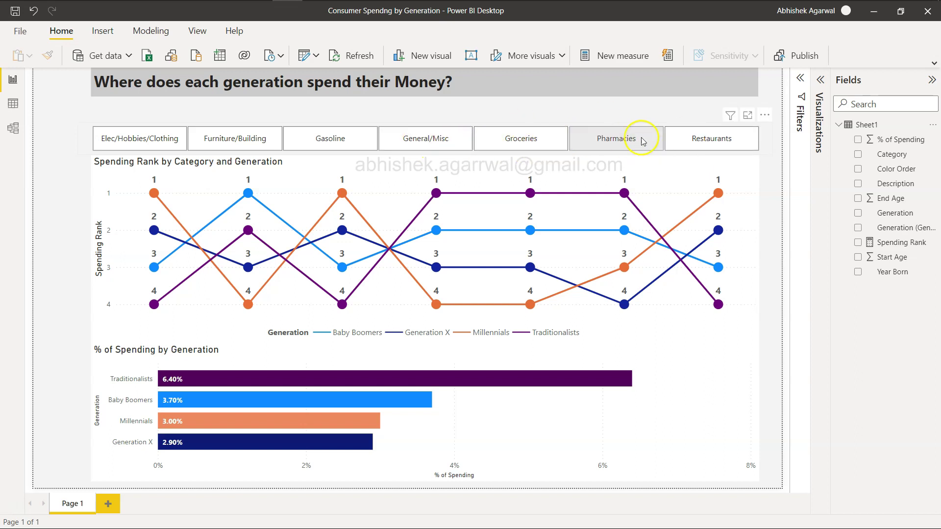
# Filter the report to Restaurants, then Groceries, toggling Groceries off and back on.
pyautogui.click(710, 141)
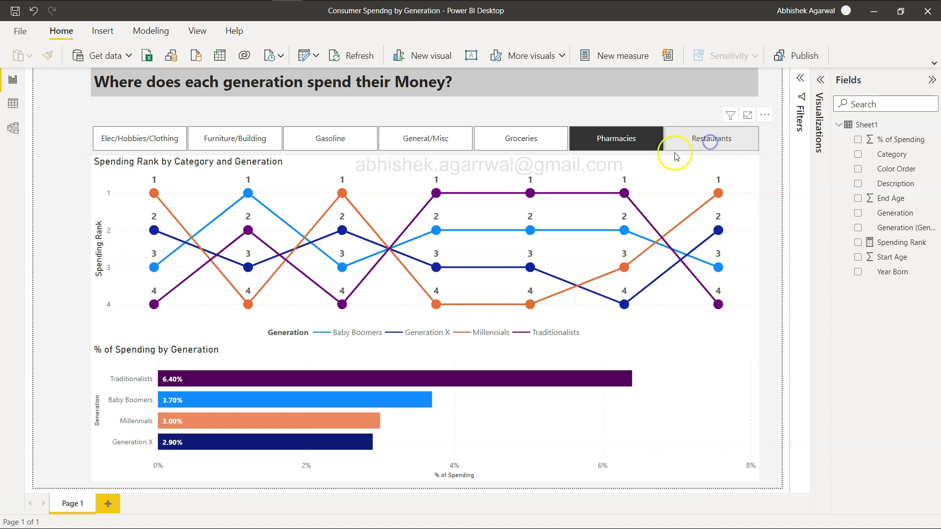
pyautogui.click(534, 141)
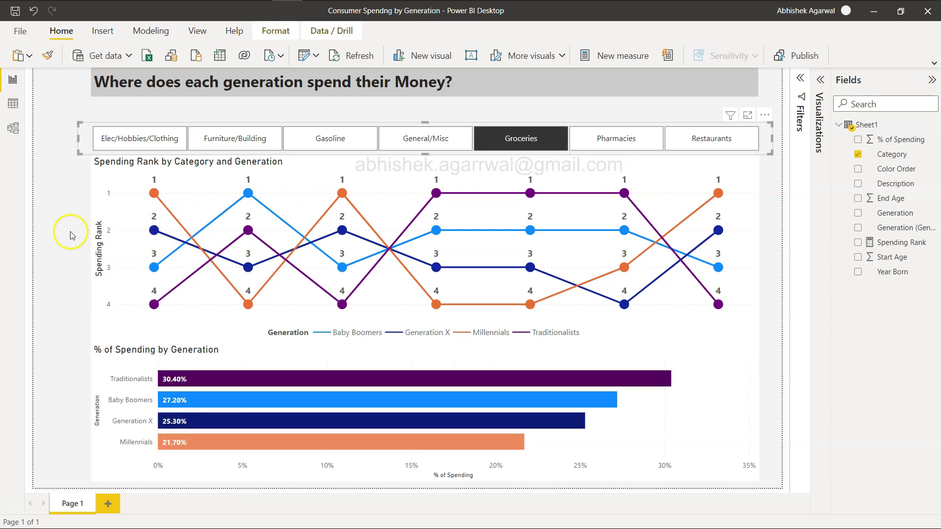
pyautogui.click(58, 235)
pyautogui.click(527, 138)
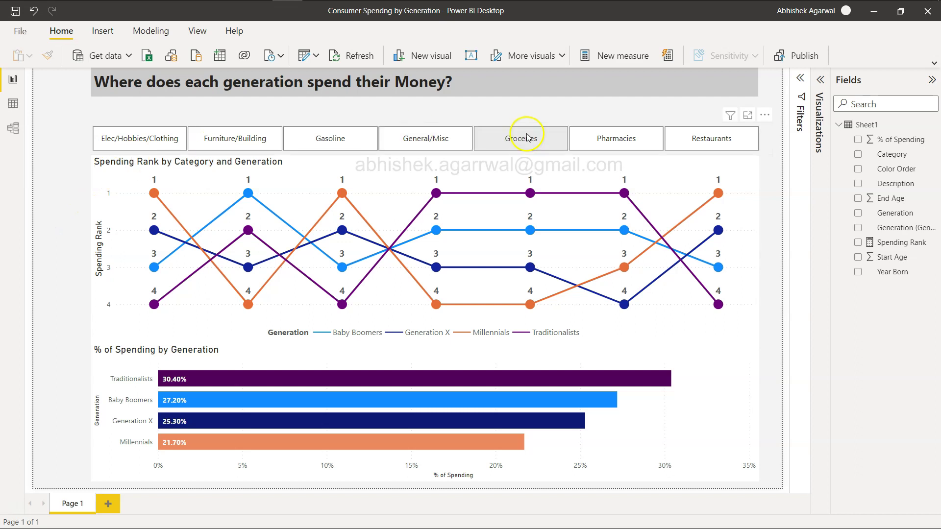
pyautogui.click(527, 137)
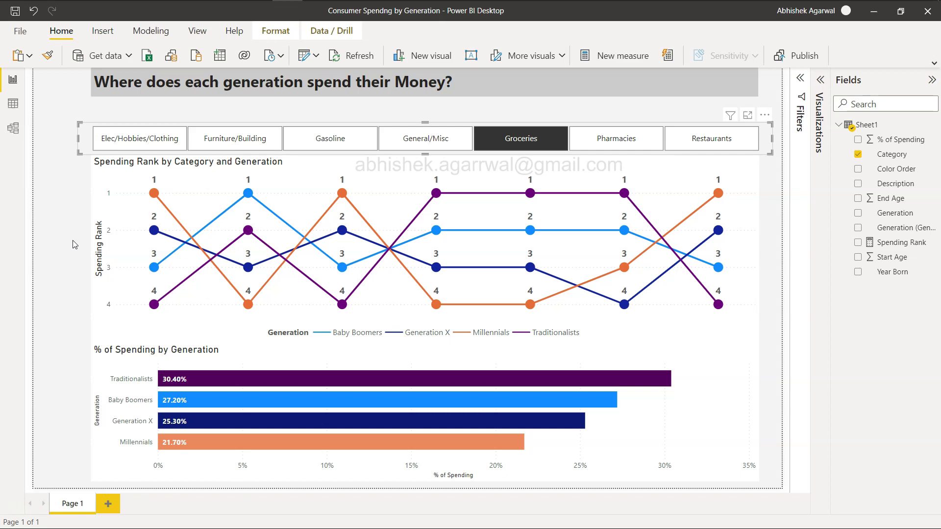
pyautogui.hotkey('alt', 'Tab')
pyautogui.hotkey('alt', 'Tab')
# Point out the Week 8 SWITCH()ing Measures tutorial in row 9, then return to Power BI.
pyautogui.click(170, 245)
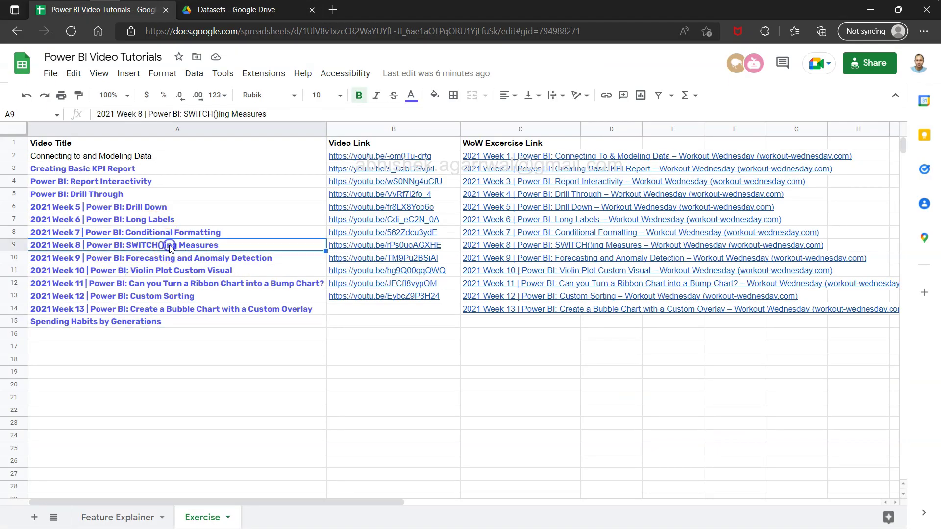
pyautogui.click(19, 246)
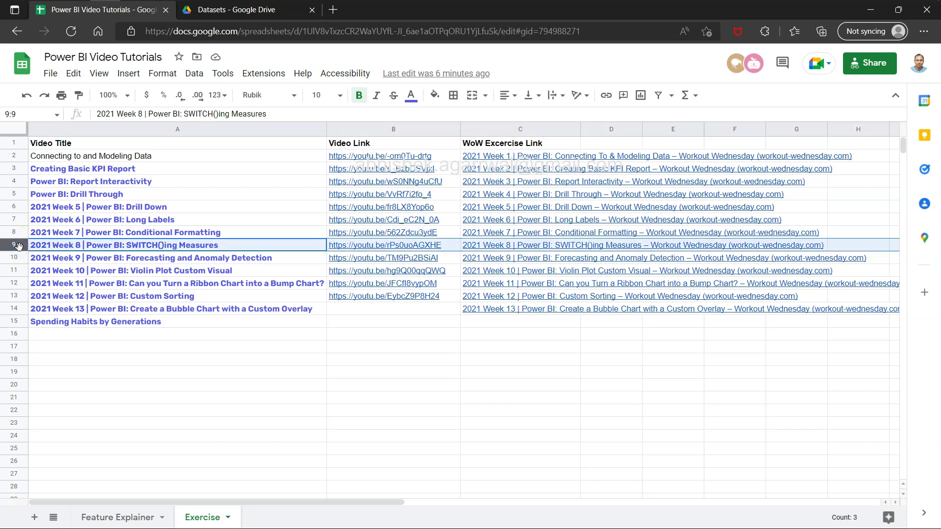
pyautogui.click(133, 249)
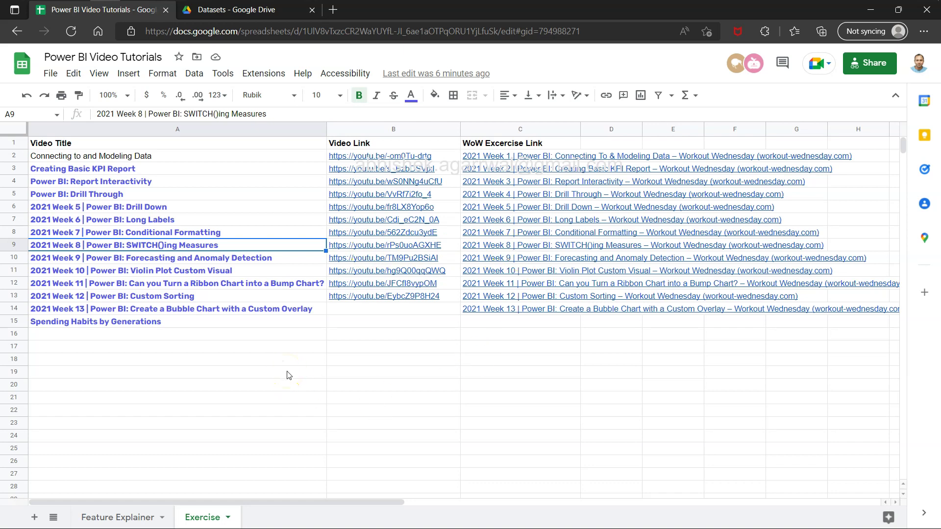
pyautogui.hotkey('alt', 'Tab')
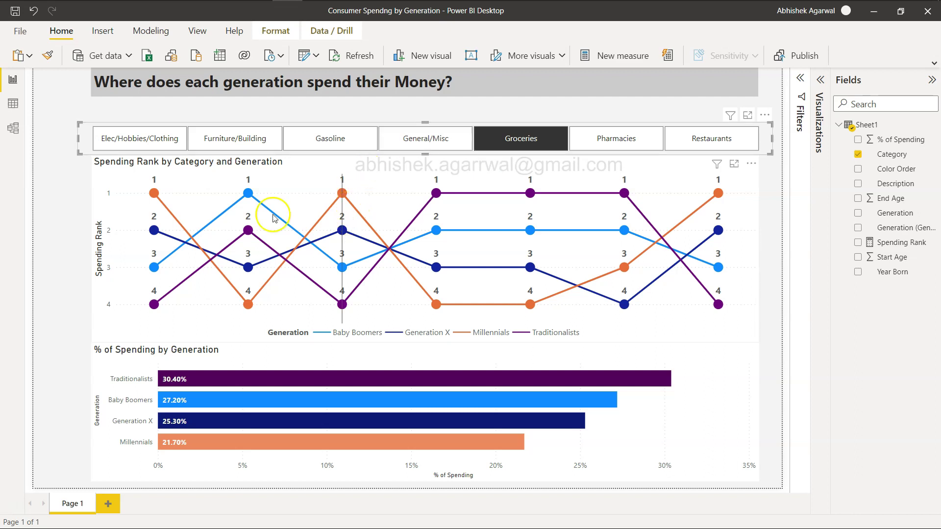
# Select the Spending Rank line chart and inspect a category's points before returning to the spreadsheet.
pyautogui.click(118, 181)
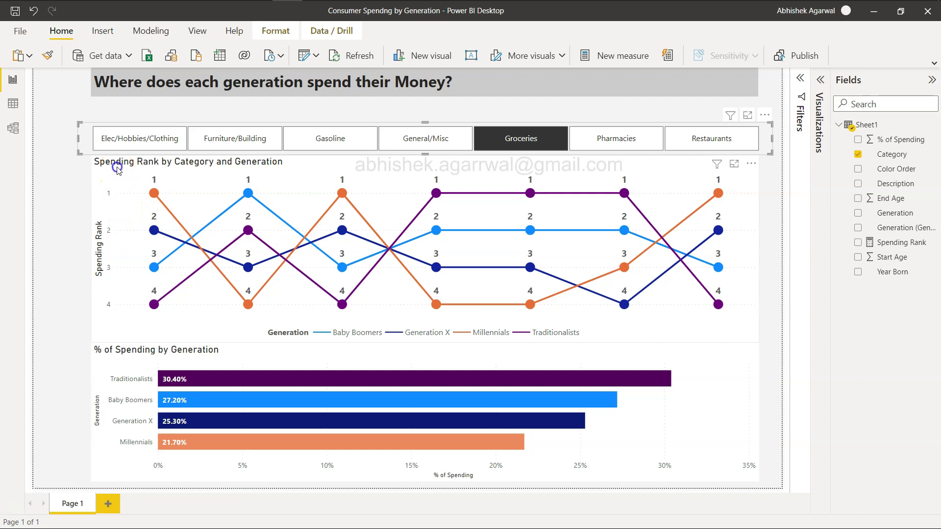
pyautogui.moveTo(123, 208)
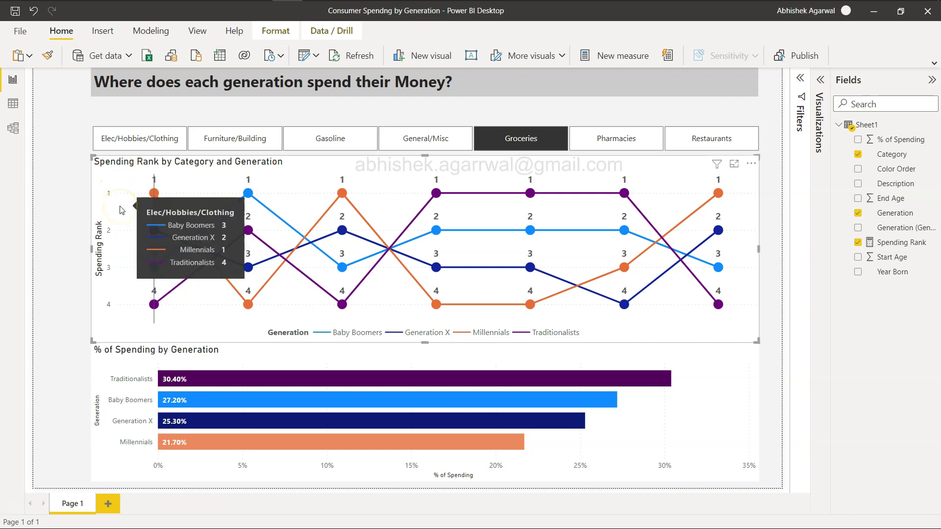
pyautogui.hotkey('alt', 'Tab')
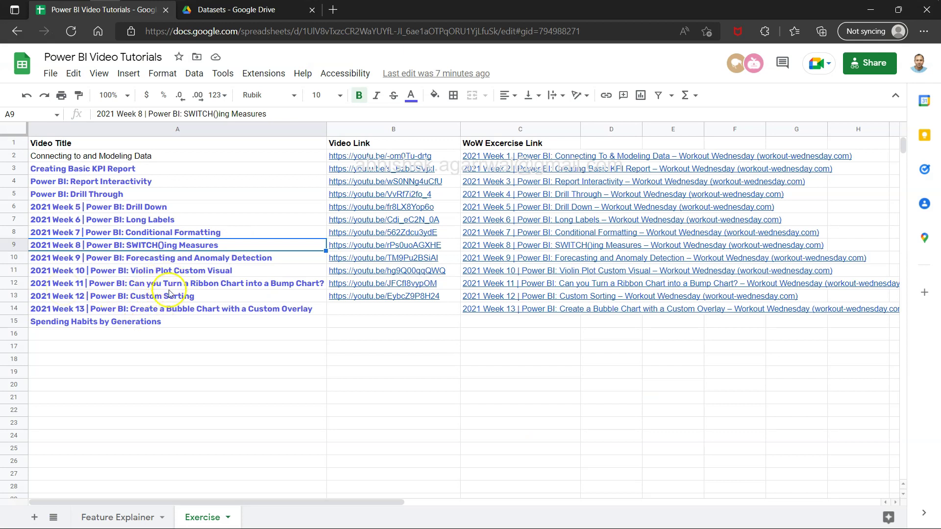
# Point out the Week 11 bump chart tutorial in cell A12 of the Exercise sheet.
pyautogui.click(217, 285)
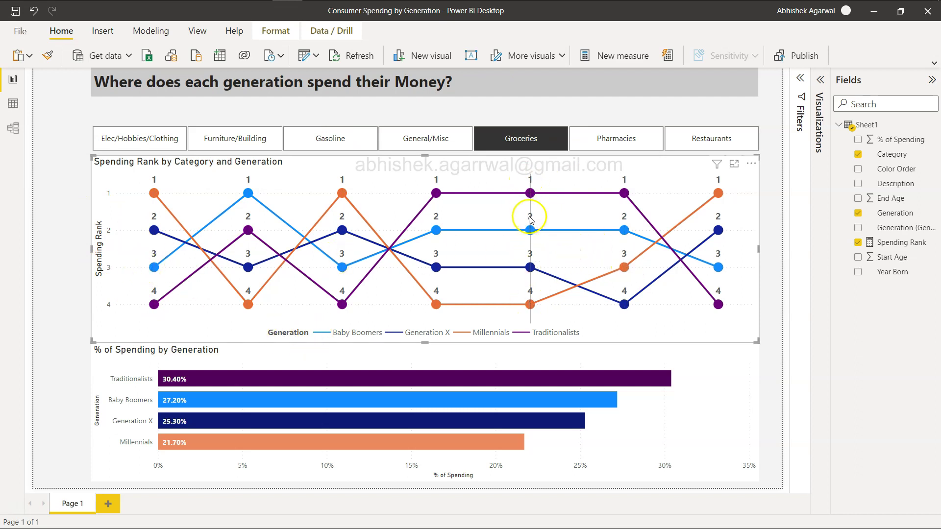
pyautogui.moveTo(530, 196)
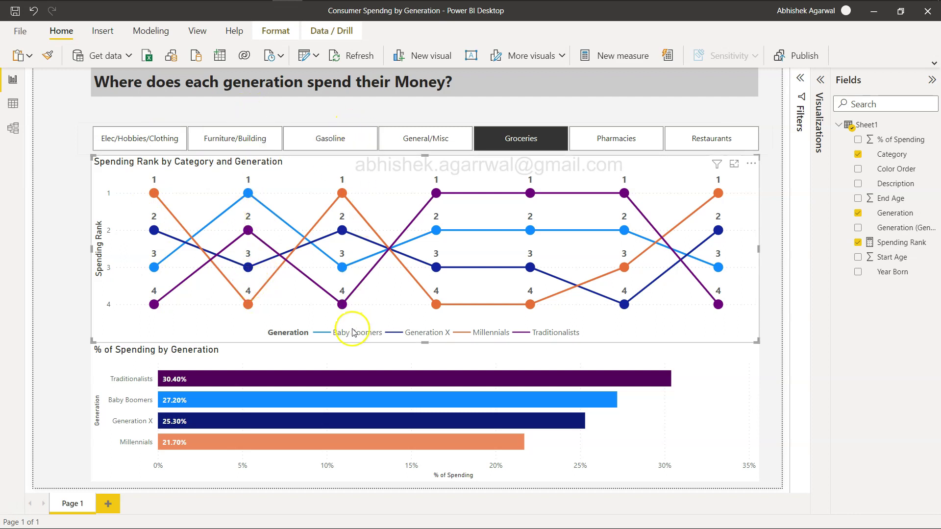
pyautogui.moveTo(459, 300)
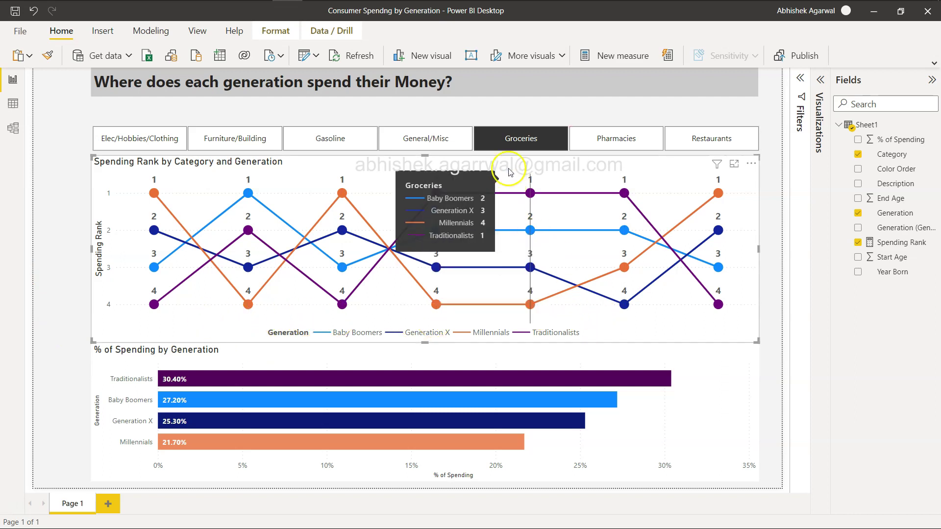
# Set the category slicer to Pharmacies, inspect the Restaurants points, and select the spending rank chart.
pyautogui.click(591, 139)
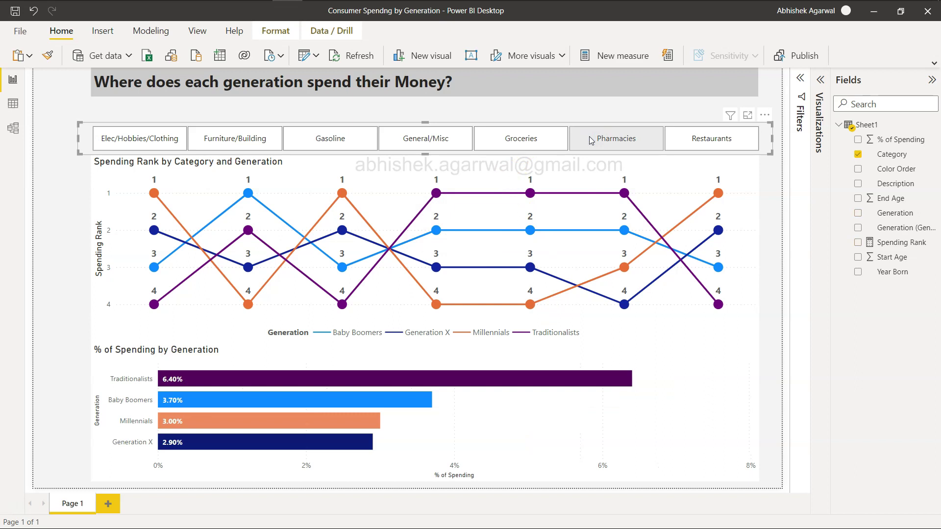
pyautogui.click(616, 141)
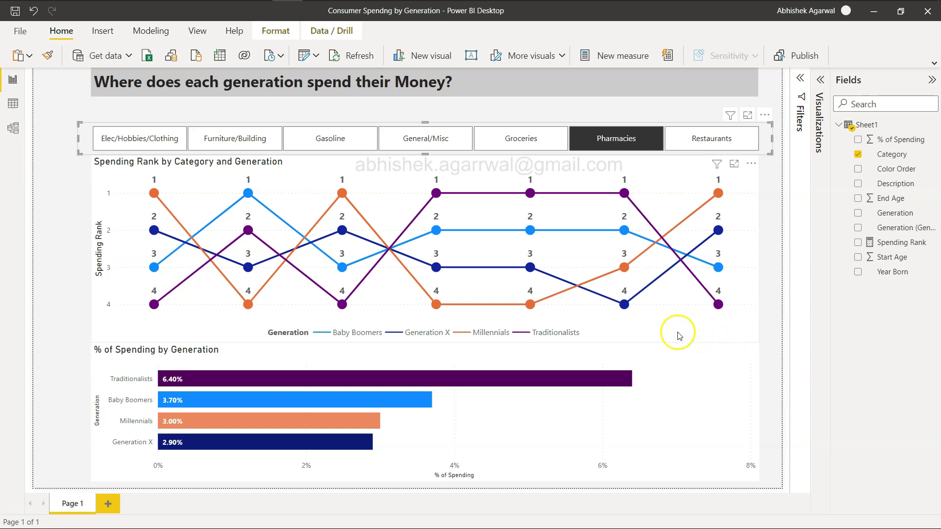
pyautogui.moveTo(722, 233)
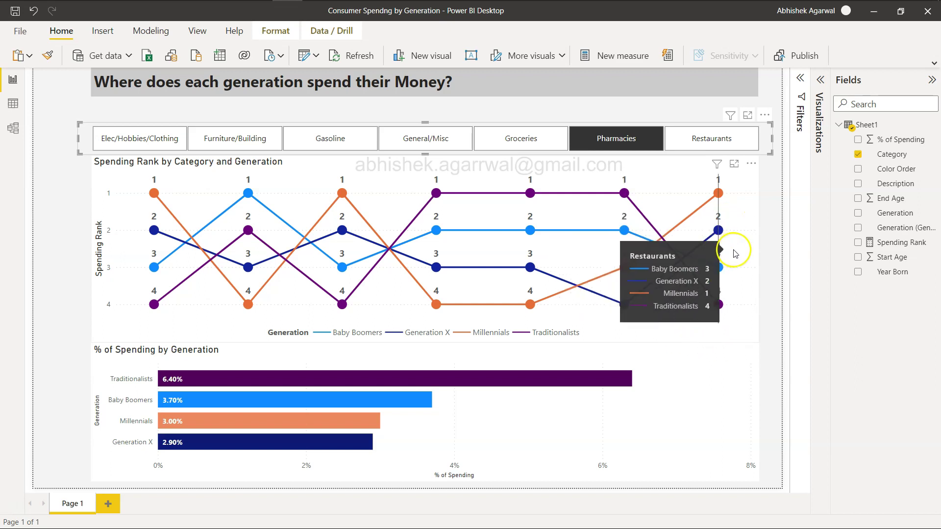
pyautogui.click(133, 293)
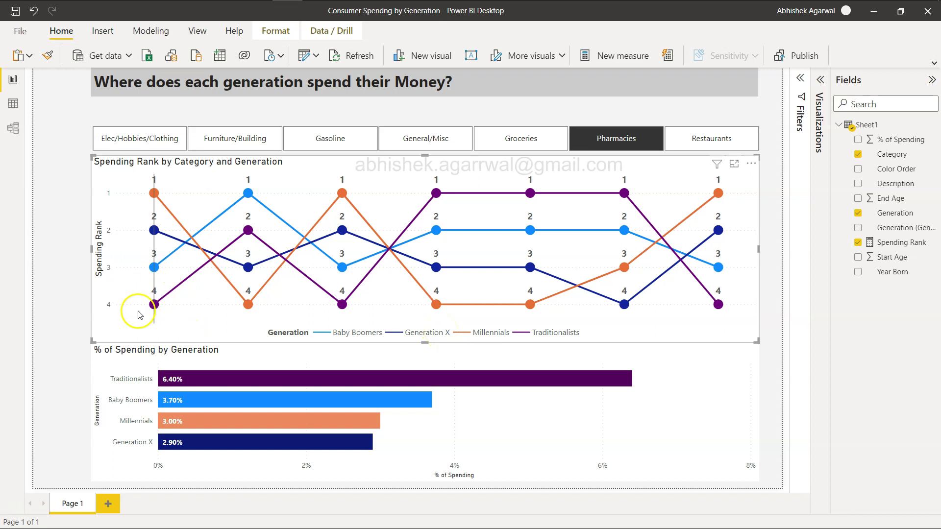
pyautogui.moveTo(138, 314)
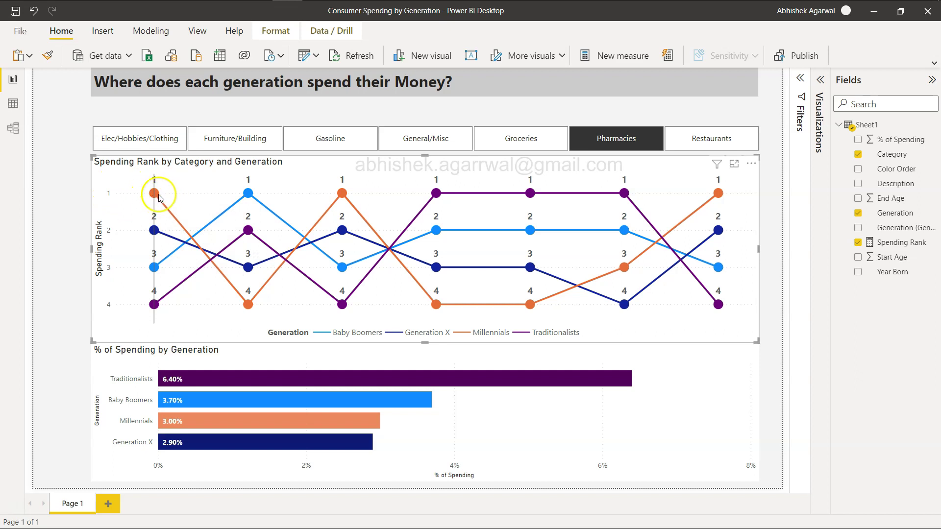
pyautogui.moveTo(158, 198)
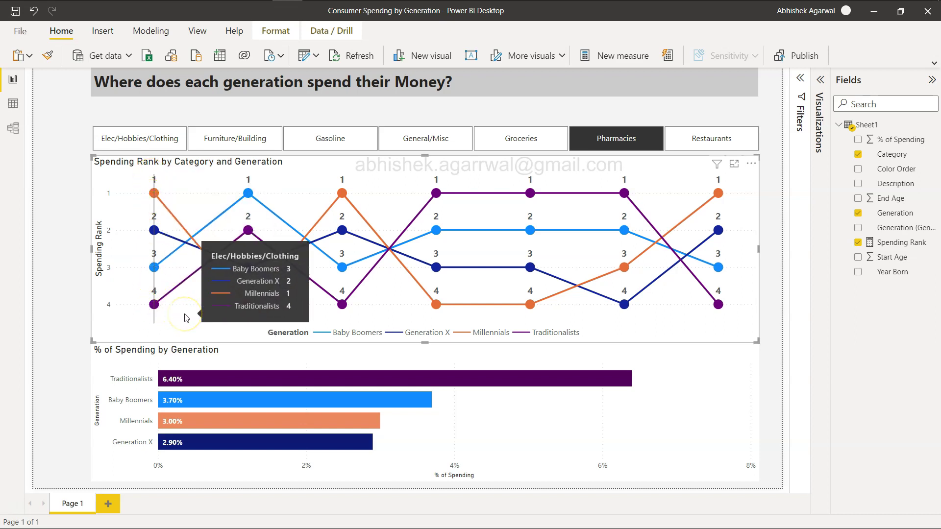
pyautogui.click(203, 319)
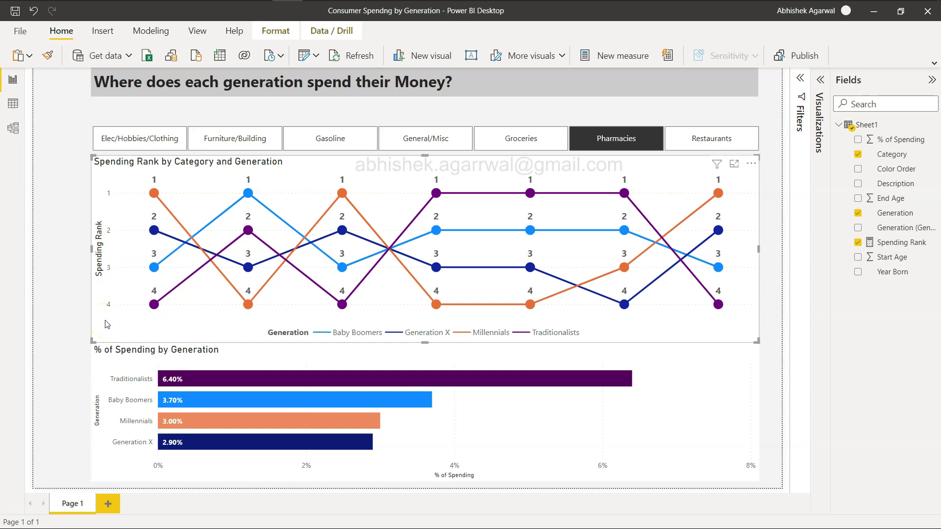
# Highlight Traditionalists across both charts, clear it, and select the % of Spending bar chart.
pyautogui.click(129, 380)
pyautogui.click(129, 380)
pyautogui.click(119, 352)
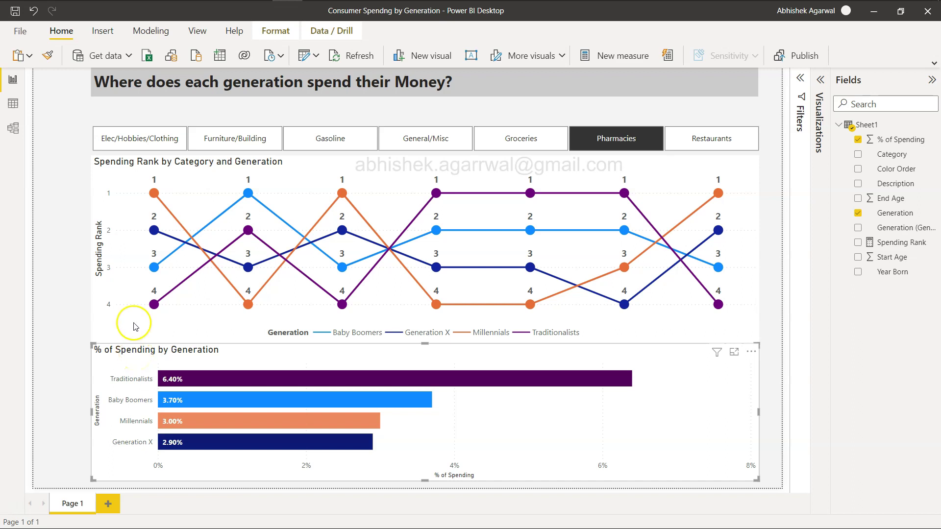
# Cycle the slicer through Groceries, General/Misc and Gasoline, finishing back on Groceries.
pyautogui.click(534, 135)
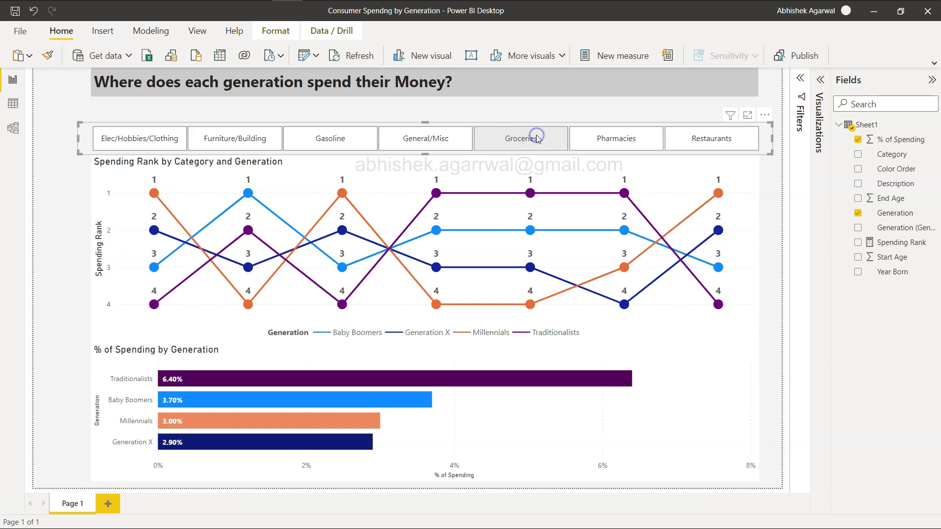
pyautogui.click(435, 142)
pyautogui.click(345, 141)
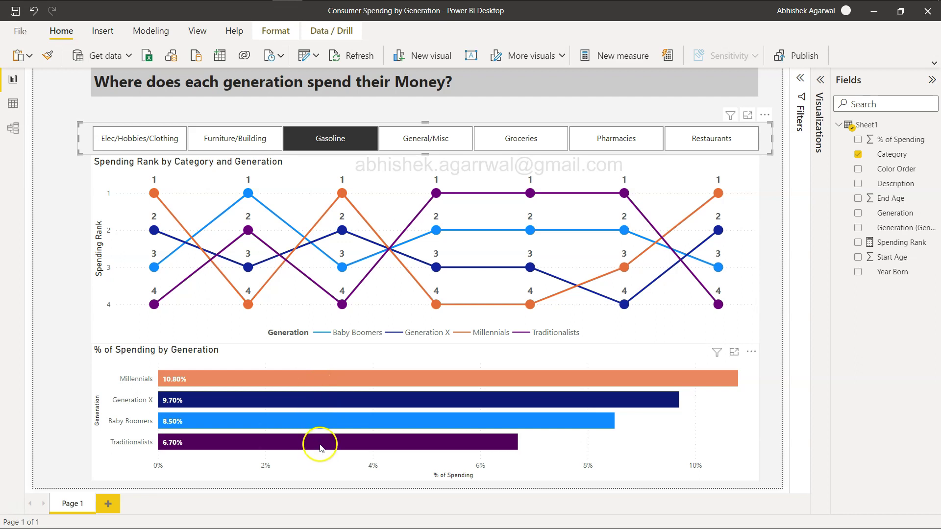
pyautogui.click(412, 169)
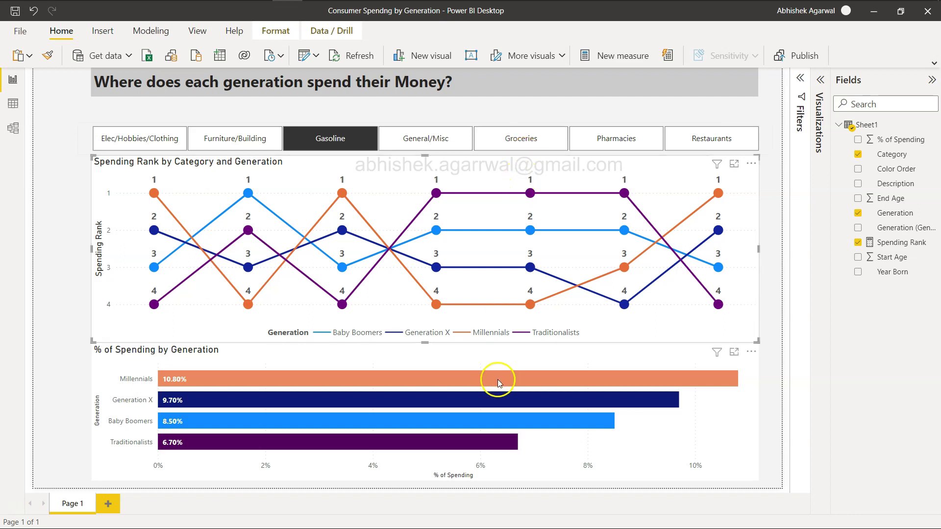
pyautogui.moveTo(722, 296)
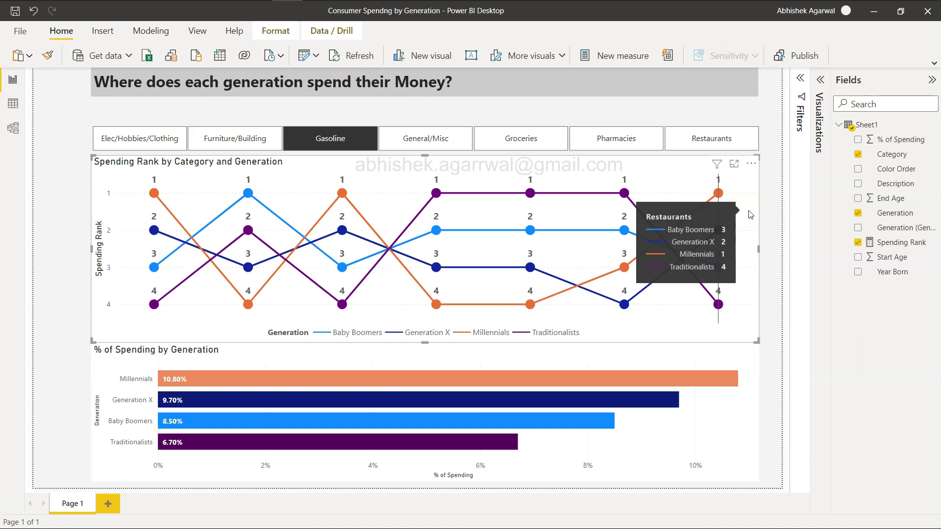
pyautogui.click(524, 140)
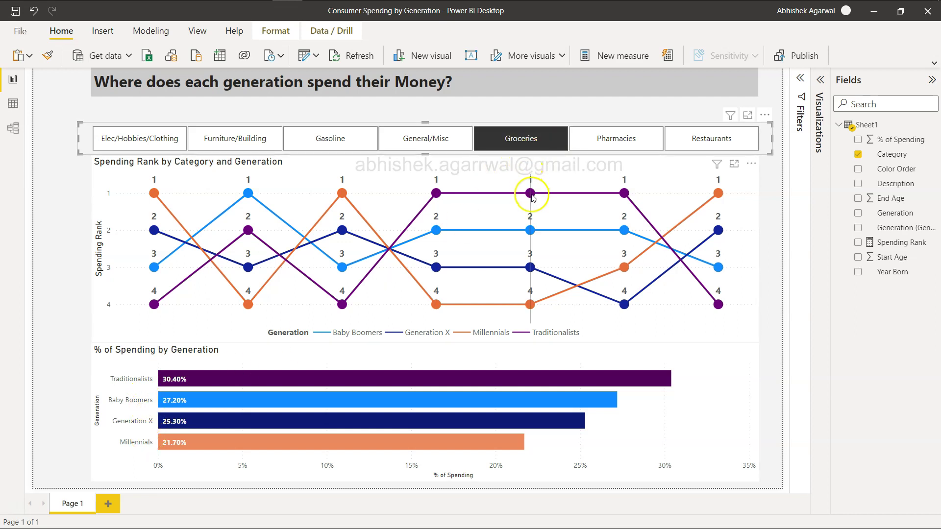
pyautogui.moveTo(532, 195)
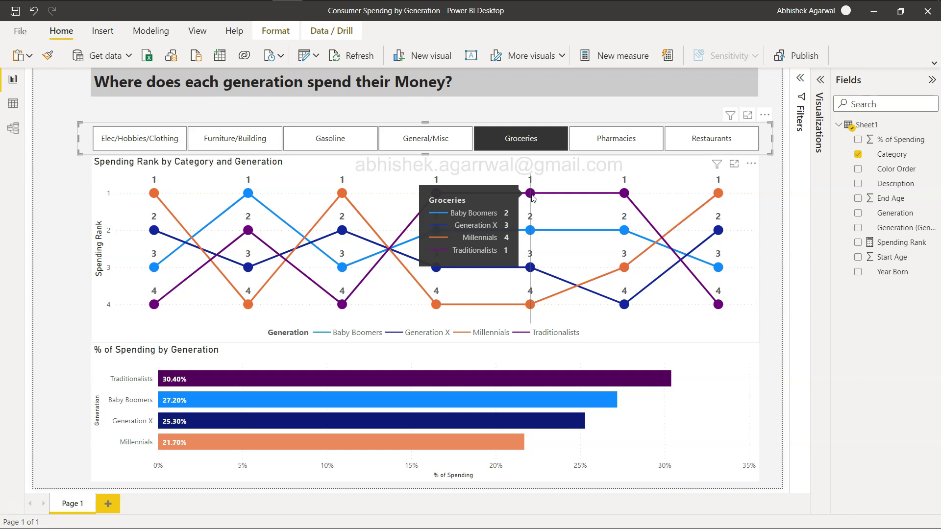
pyautogui.moveTo(174, 382)
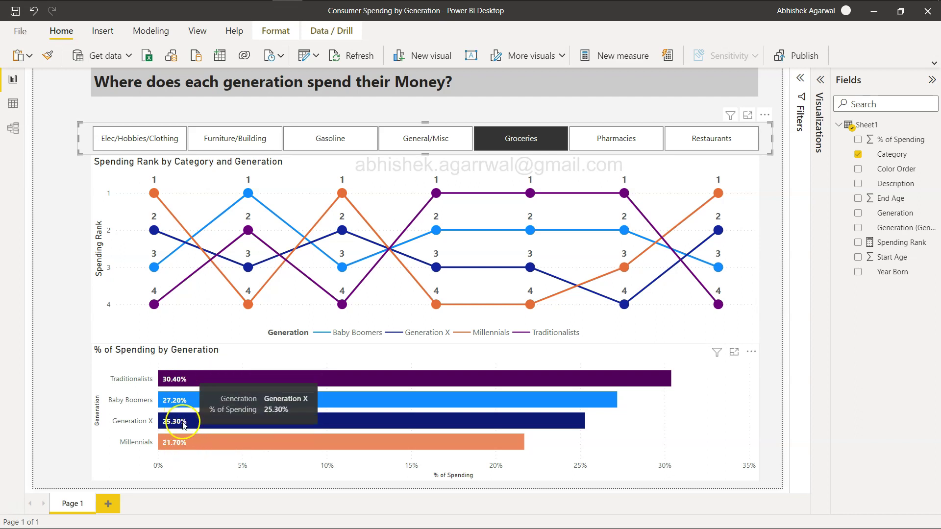
pyautogui.moveTo(187, 408)
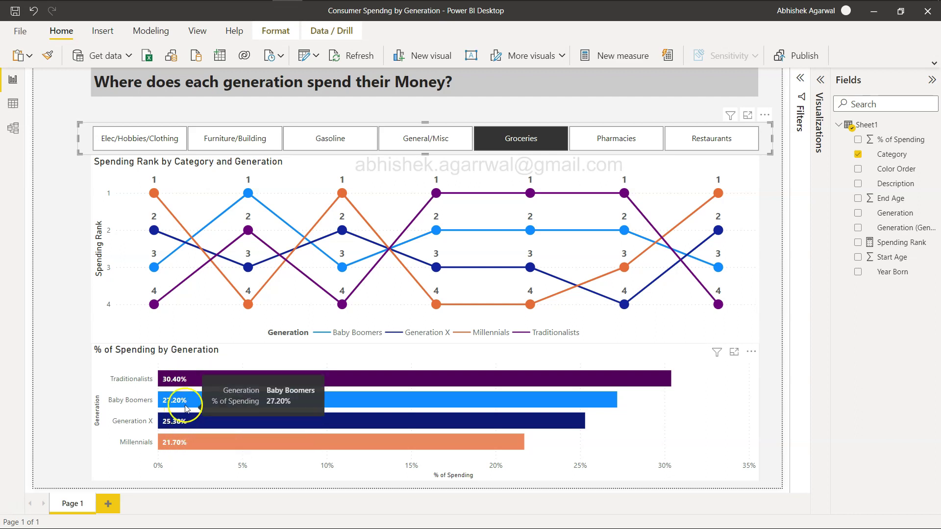
pyautogui.click(676, 407)
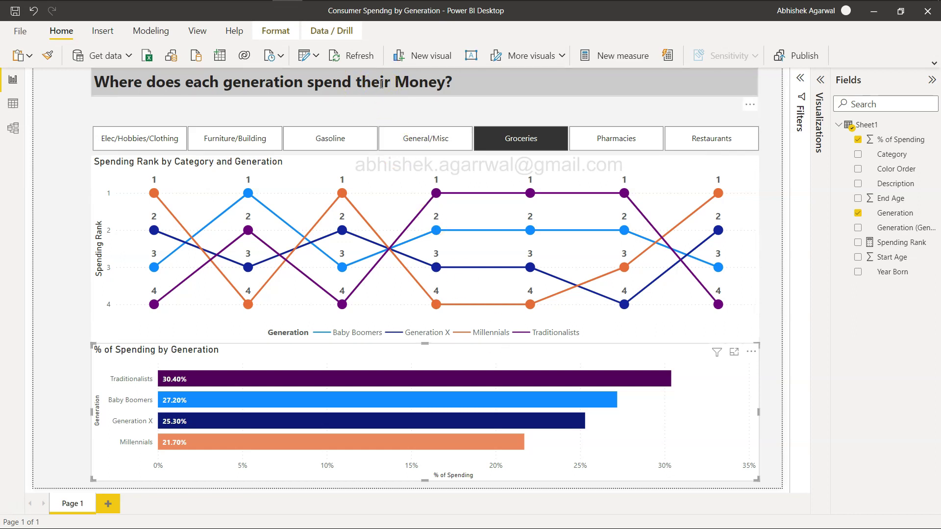
pyautogui.hotkey('alt', 'Tab')
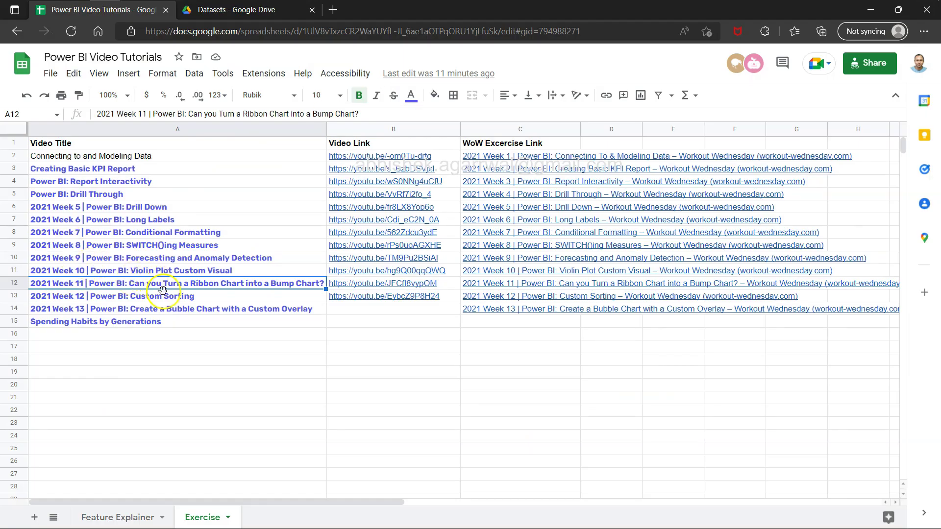
pyautogui.click(189, 245)
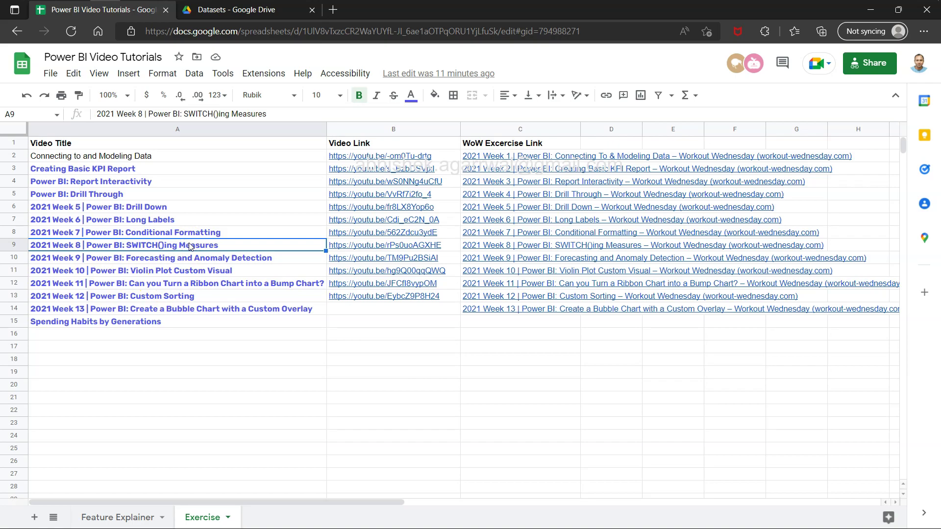
pyautogui.hotkey('alt', 'Tab')
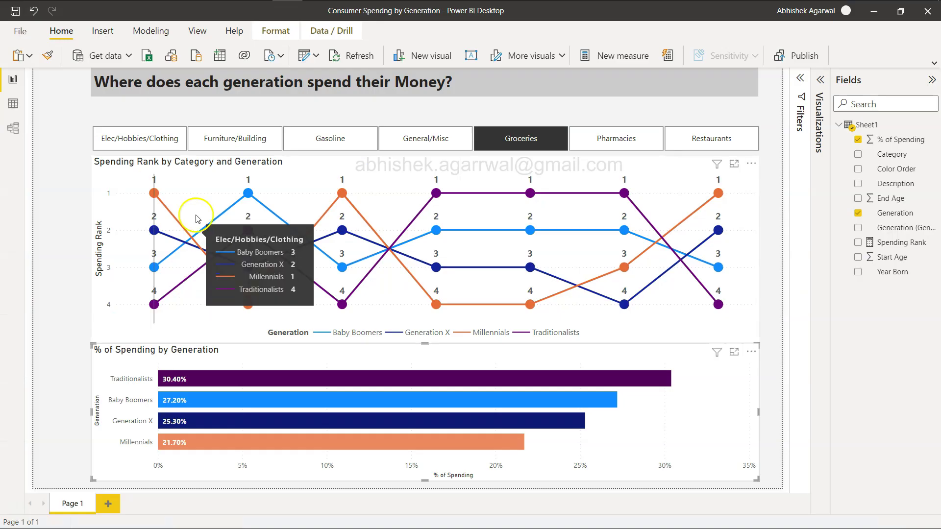
# Deselect the Groceries-filtered bar chart and switch to the Power BI Video Tutorials spreadsheet.
pyautogui.click(345, 149)
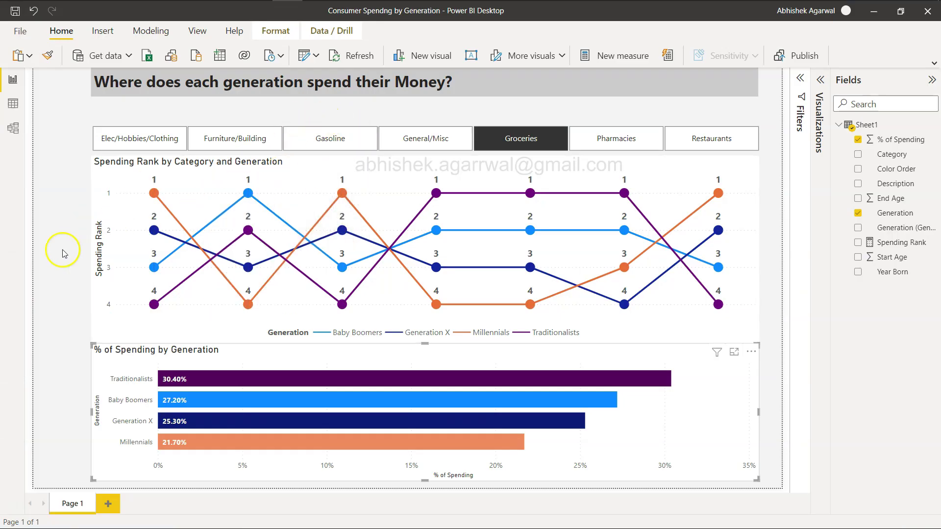
pyautogui.click(62, 252)
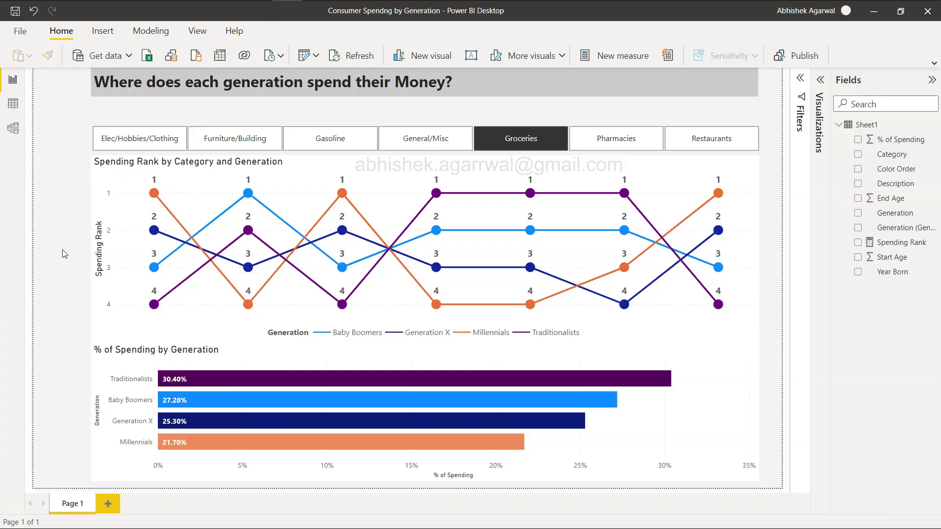
pyautogui.hotkey('alt', 'Tab')
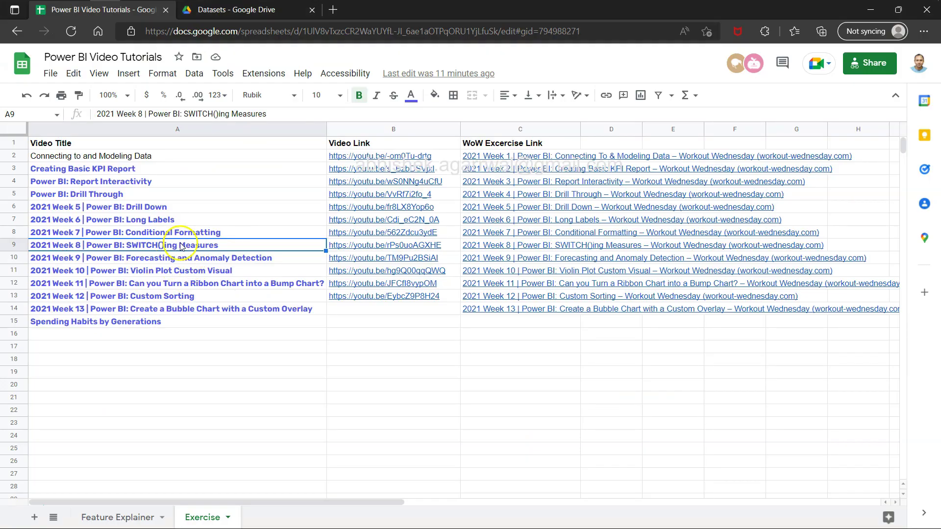
pyautogui.hotkey('alt', 'Tab')
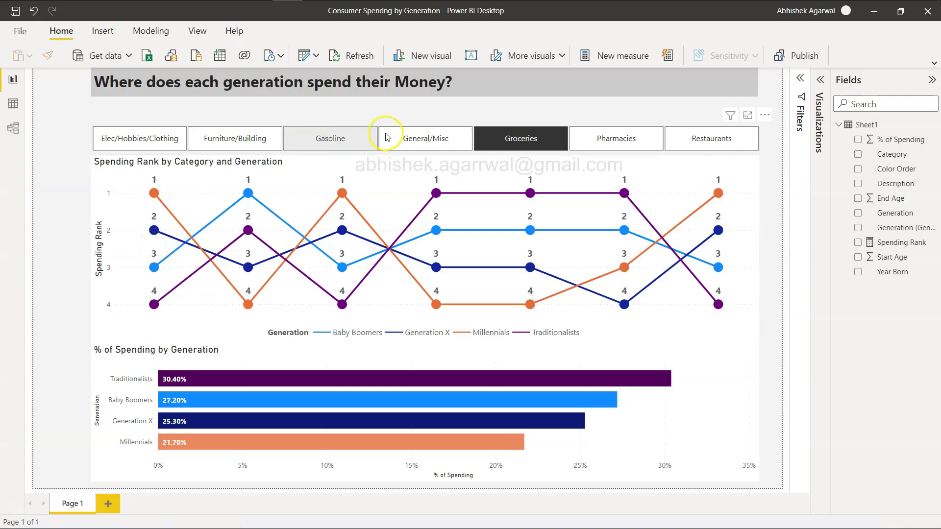
pyautogui.hotkey('alt', 'Tab')
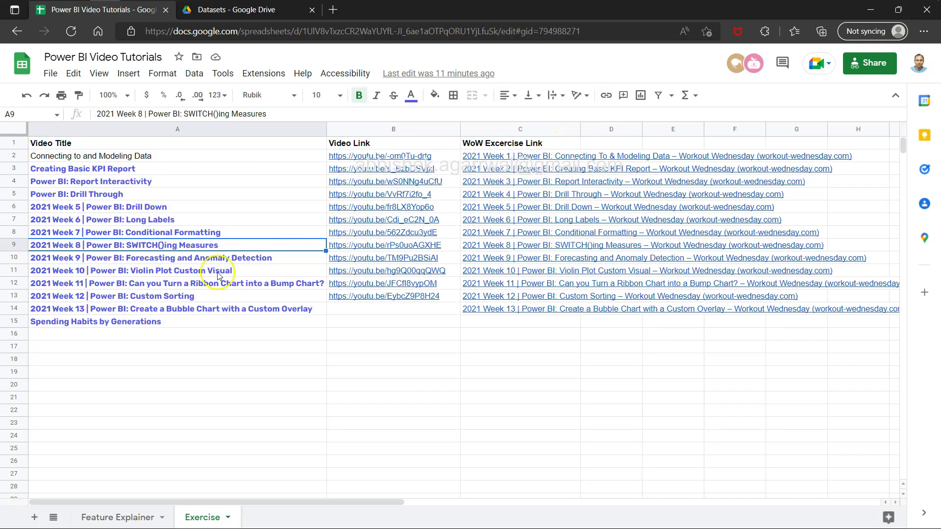
pyautogui.click(185, 285)
pyautogui.hotkey('alt', 'Tab')
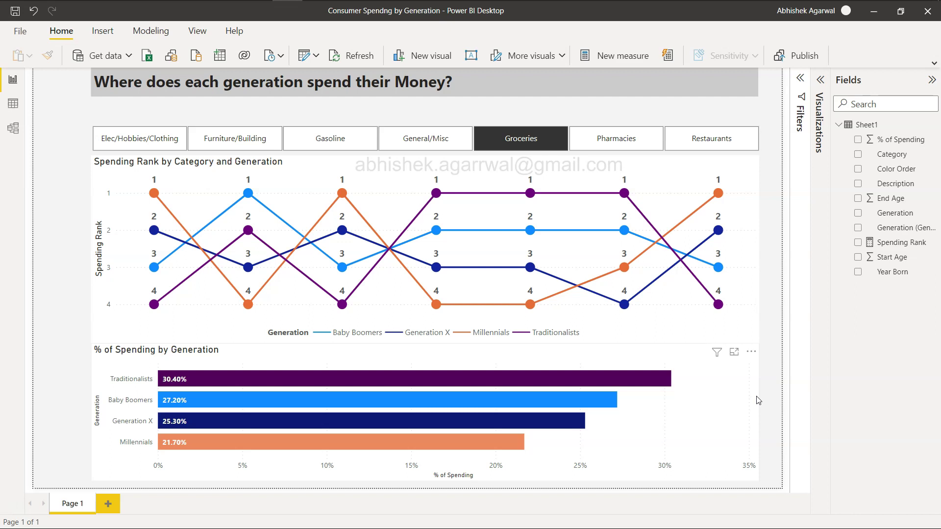
pyautogui.hotkey('alt', 'Tab')
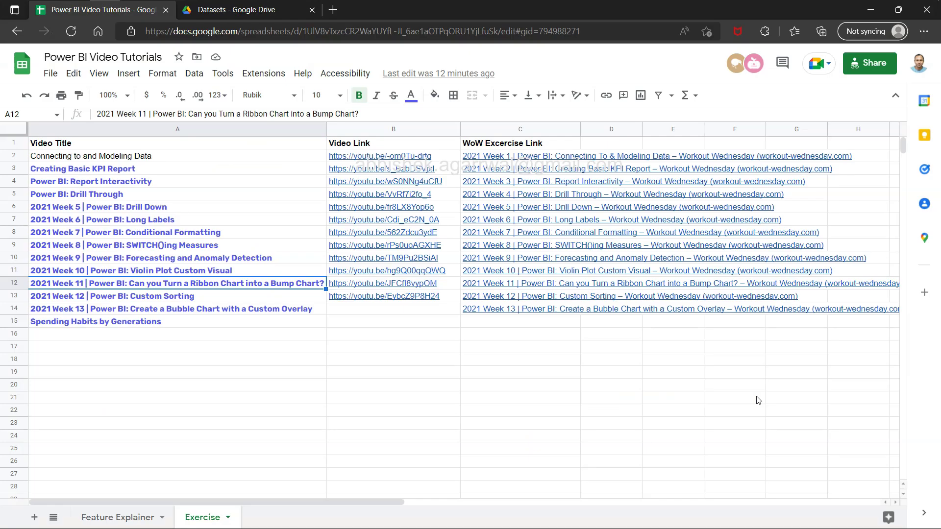
# Check the Datasets folder in Google Drive, then return to the Groceries-filtered Power BI report.
pyautogui.click(253, 11)
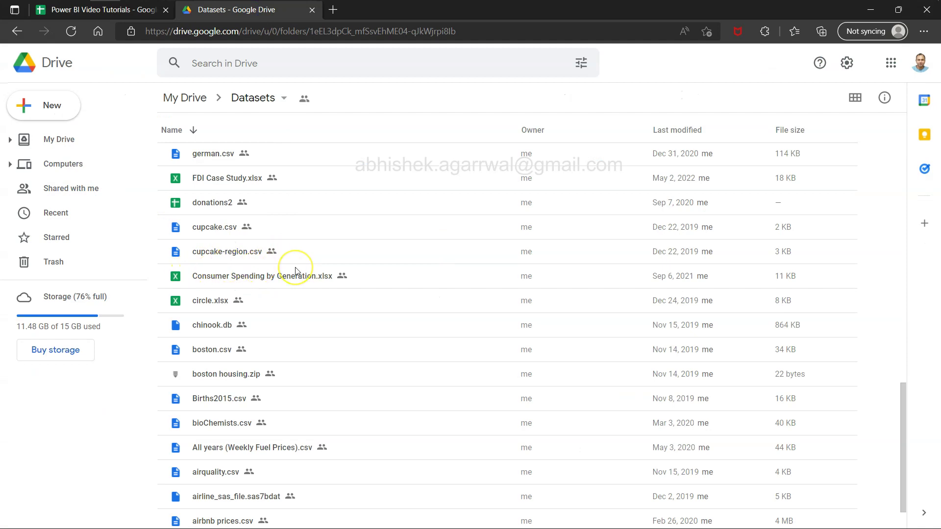
pyautogui.hotkey('ctrl', 'Tab')
pyautogui.hotkey('alt', 'Tab')
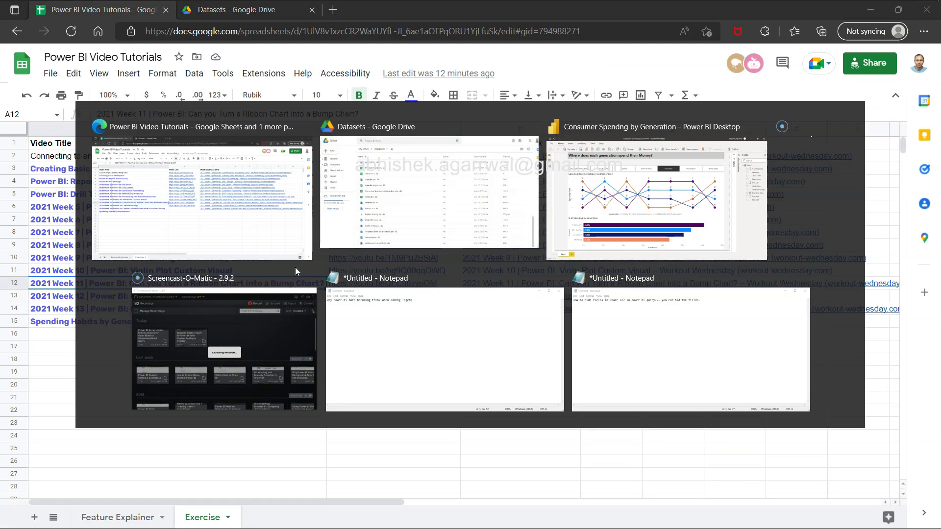